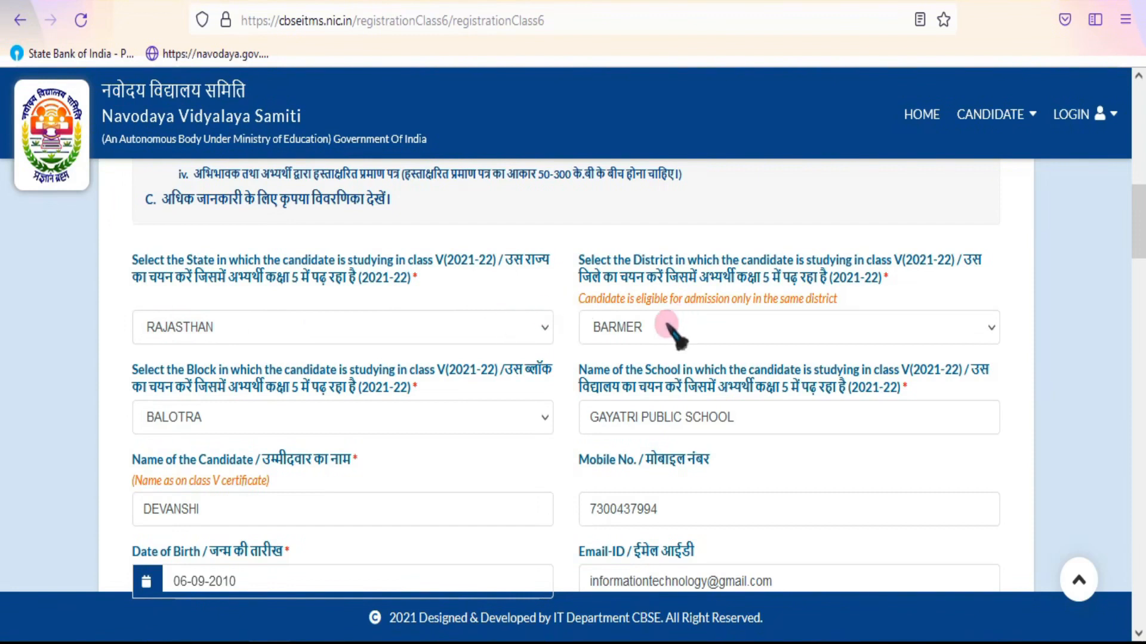
Select BARMER as the district and BALOTRA as the block in which the candidate is studying.
click(647, 328)
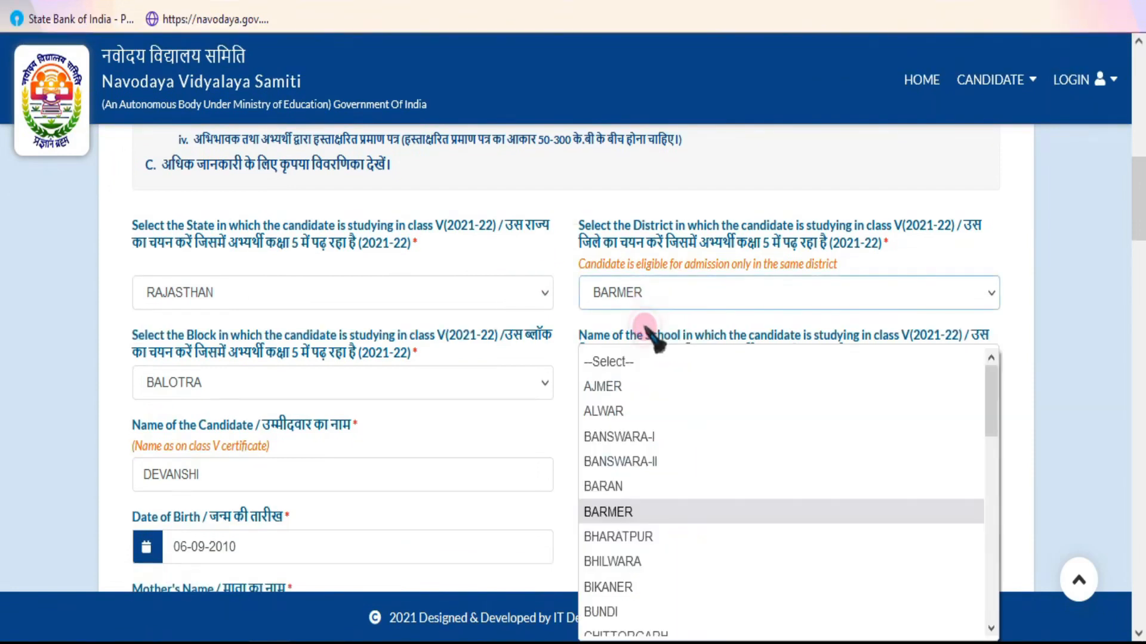
click(623, 513)
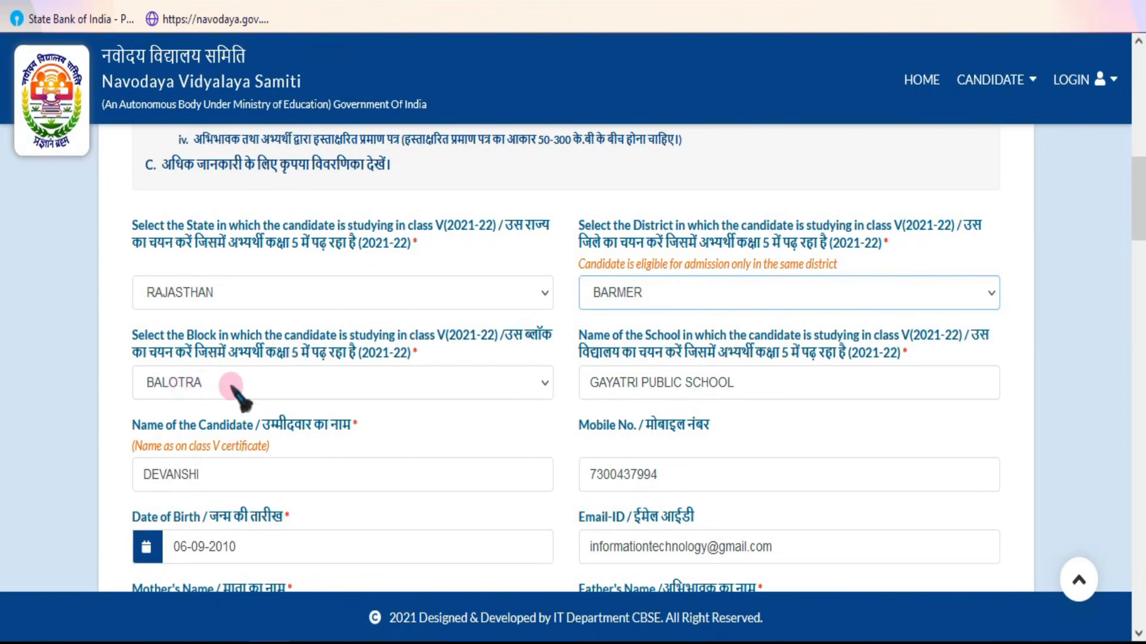
click(271, 388)
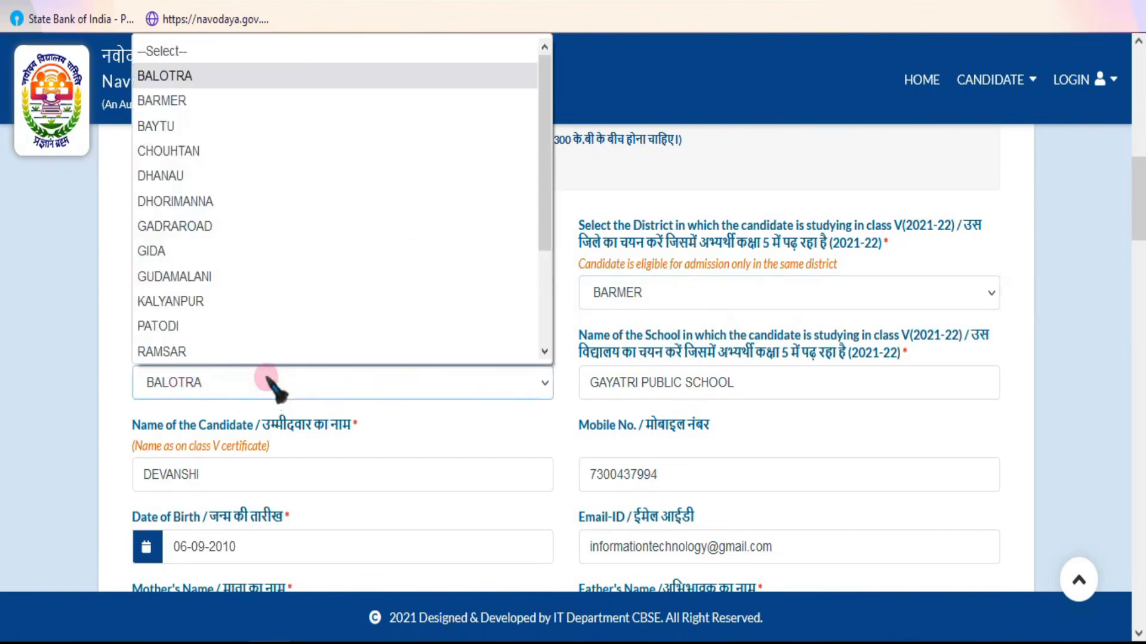
click(203, 76)
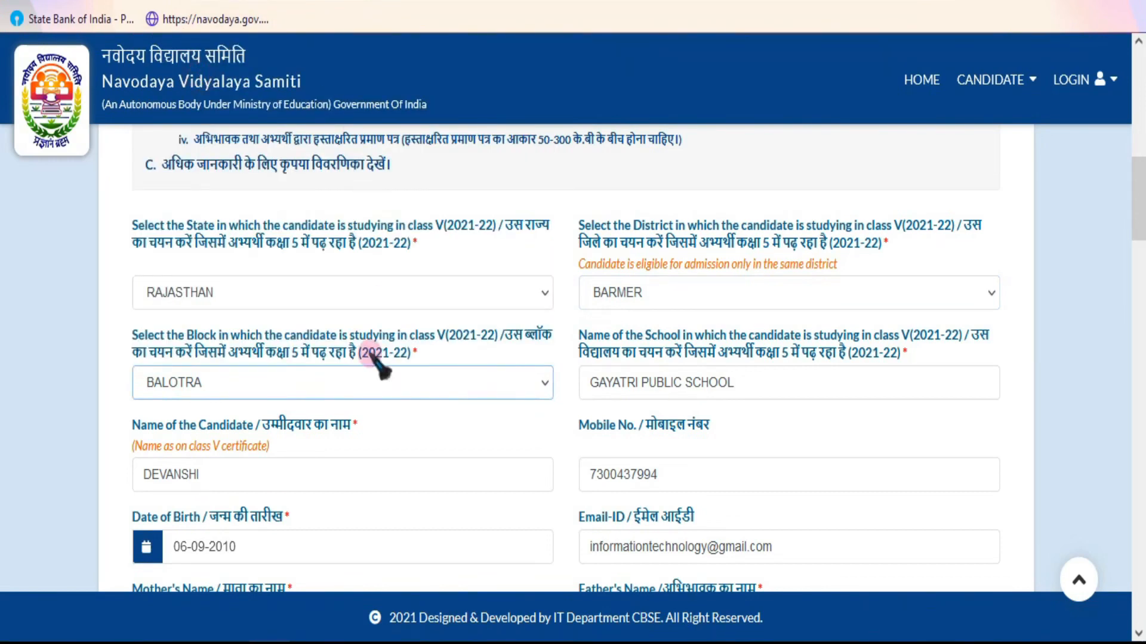
Review the school name, candidate's name and mobile number entries in the registration form.
click(746, 383)
drag(586, 383, 756, 383)
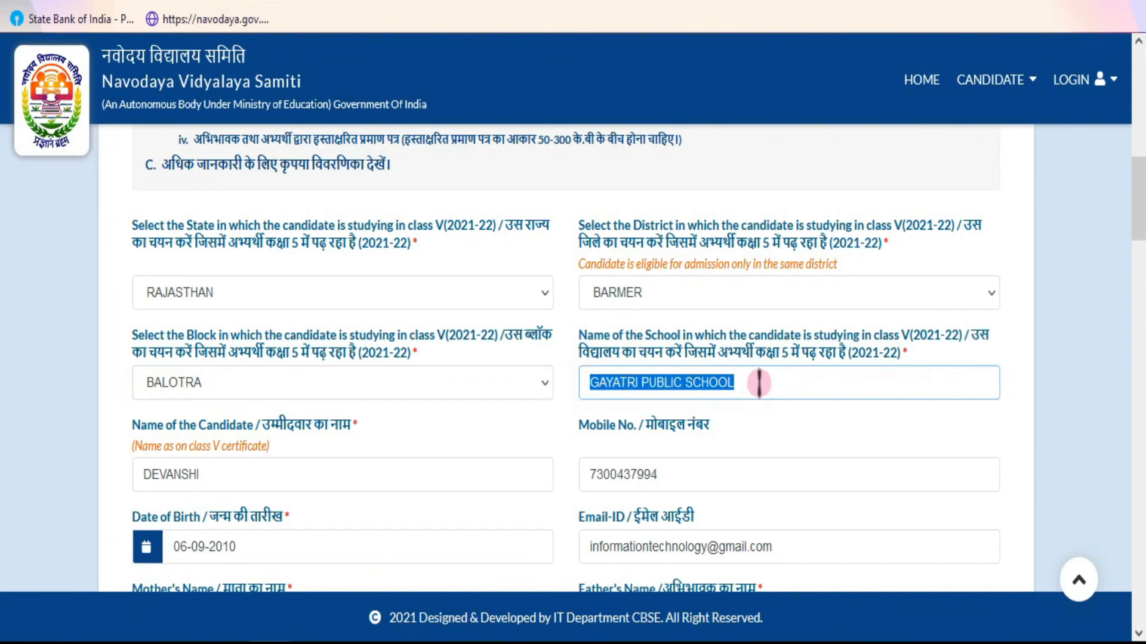
click(759, 383)
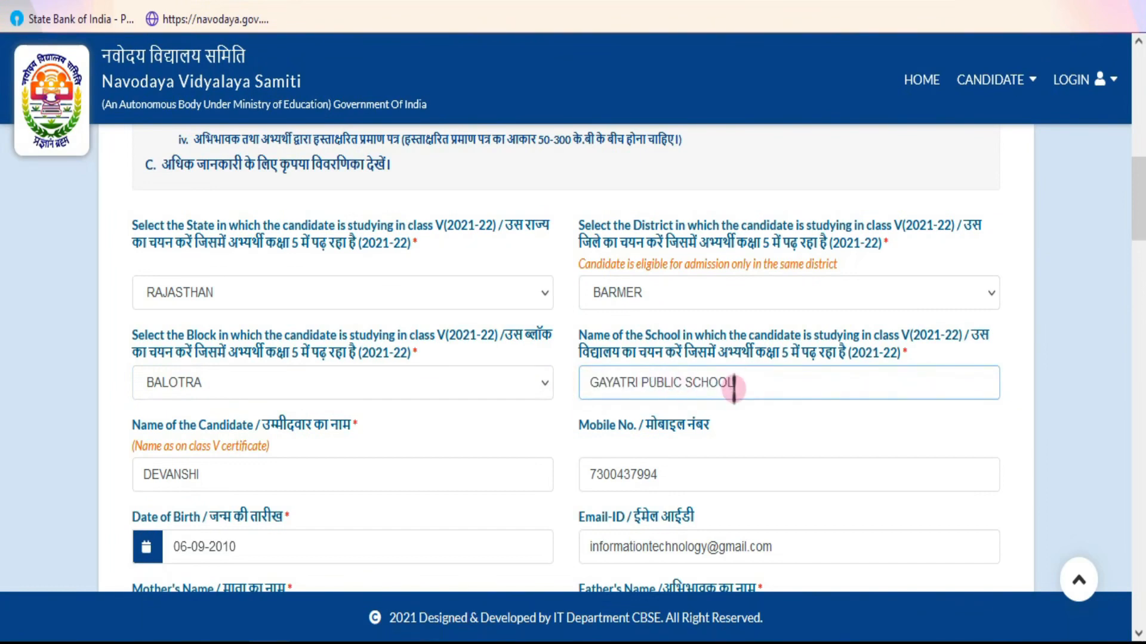
click(229, 476)
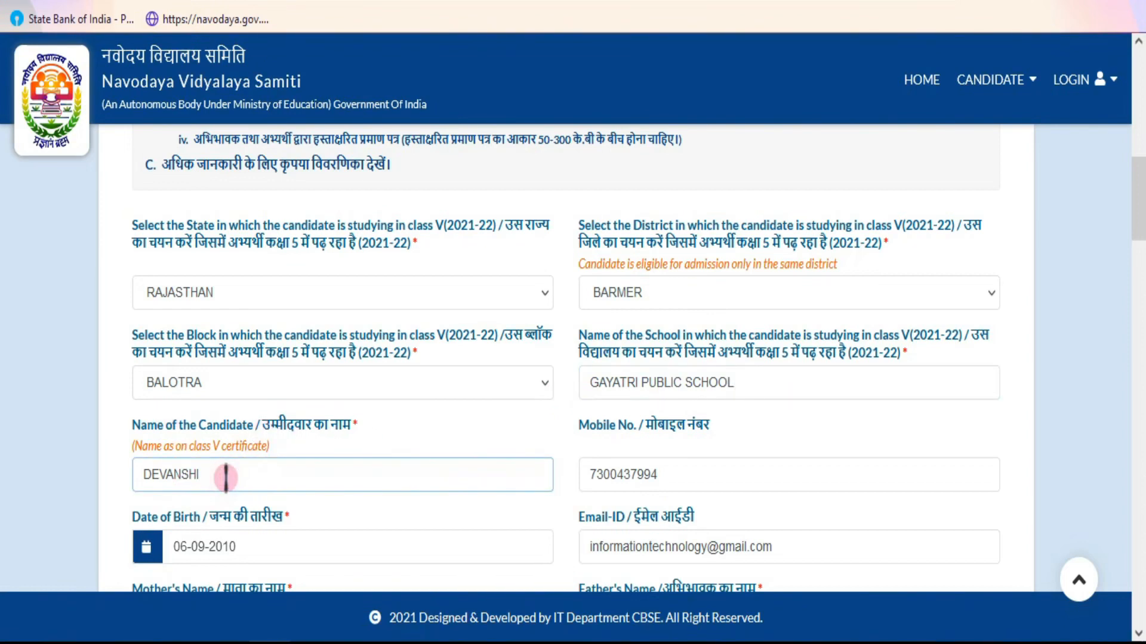
click(683, 476)
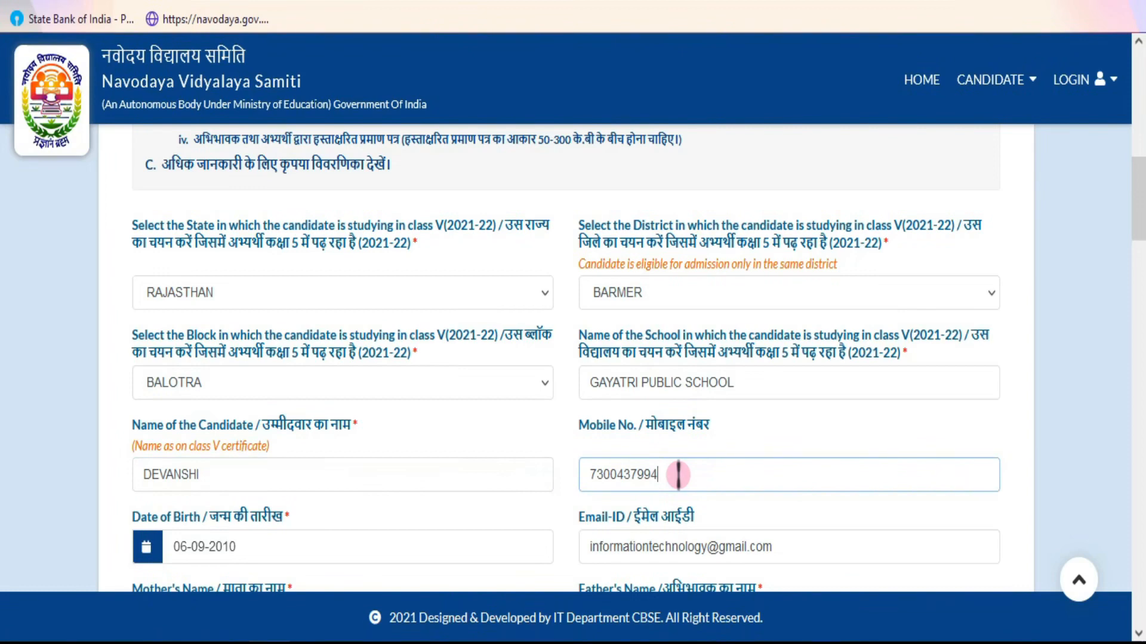
Check the candidate's date of birth in its calendar and review the e-mail entry.
scroll(429, 463, down, 3)
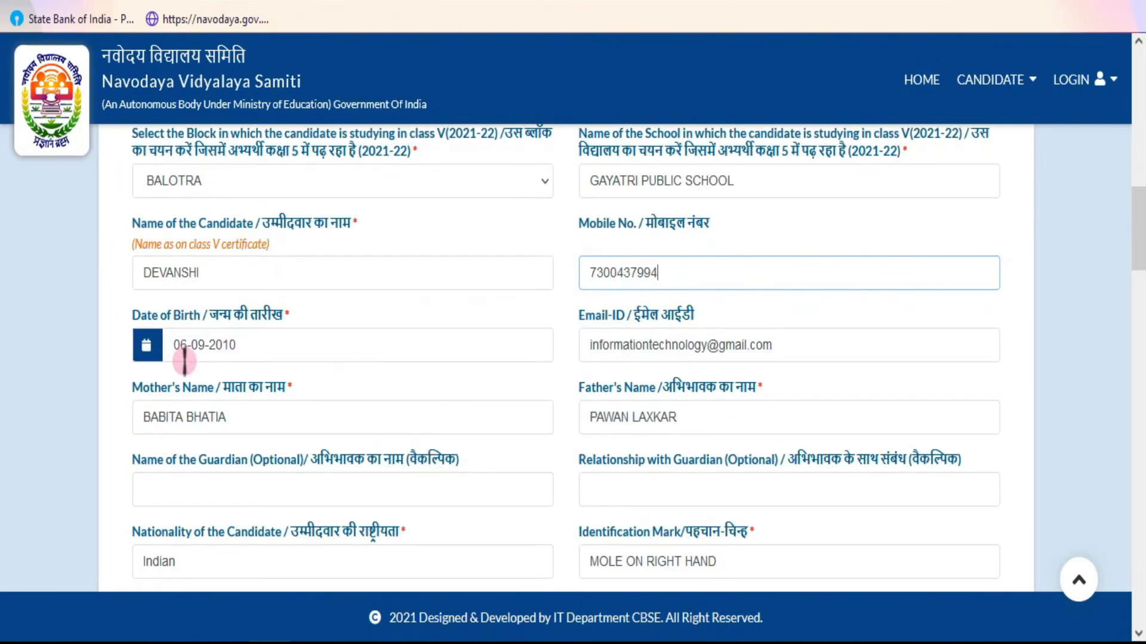
click(145, 345)
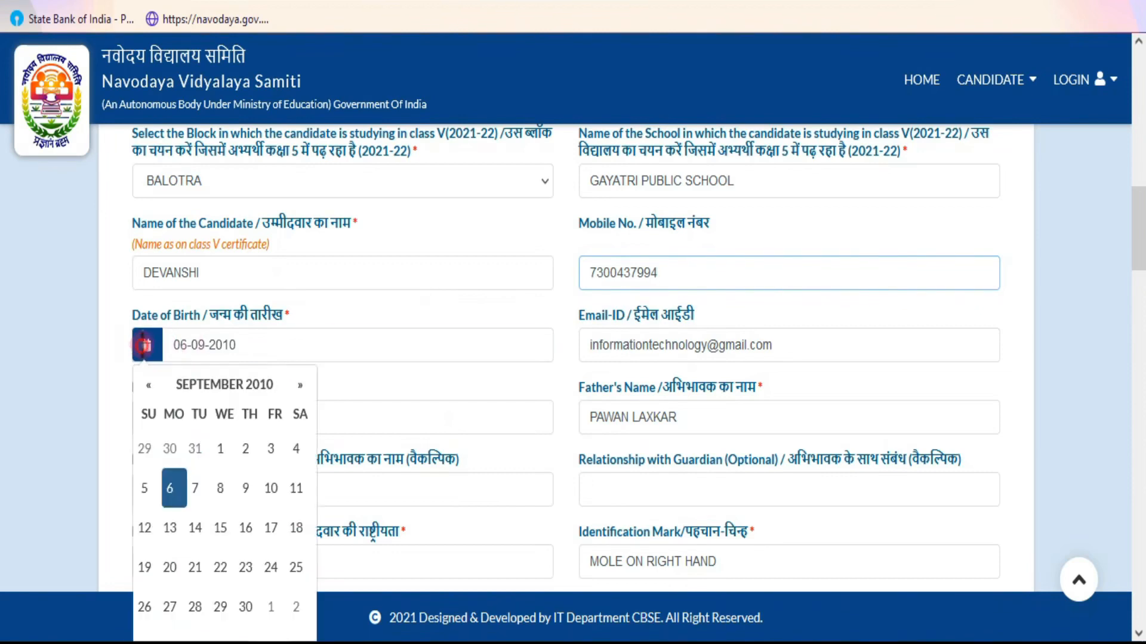
click(381, 317)
click(796, 347)
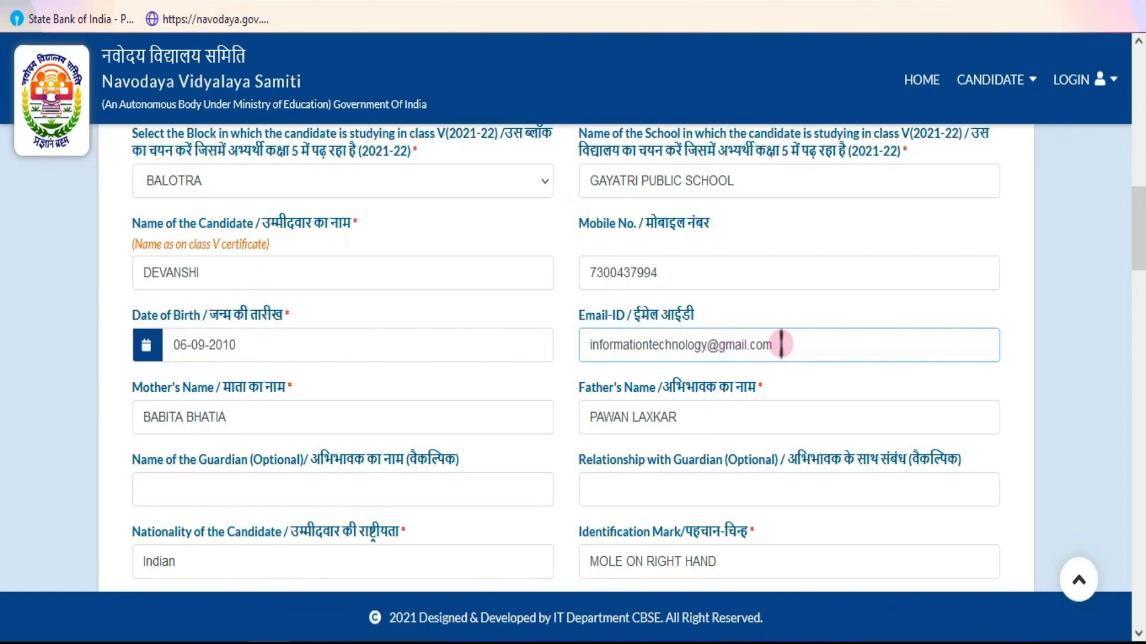
Review the mother's name and father's name entries.
click(269, 417)
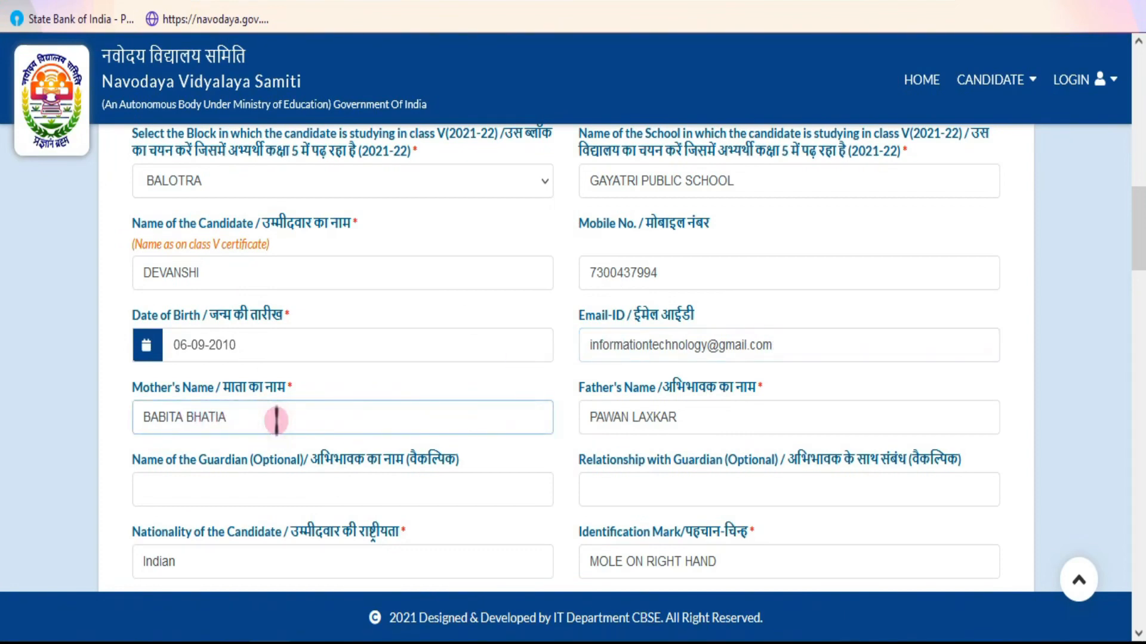
click(722, 412)
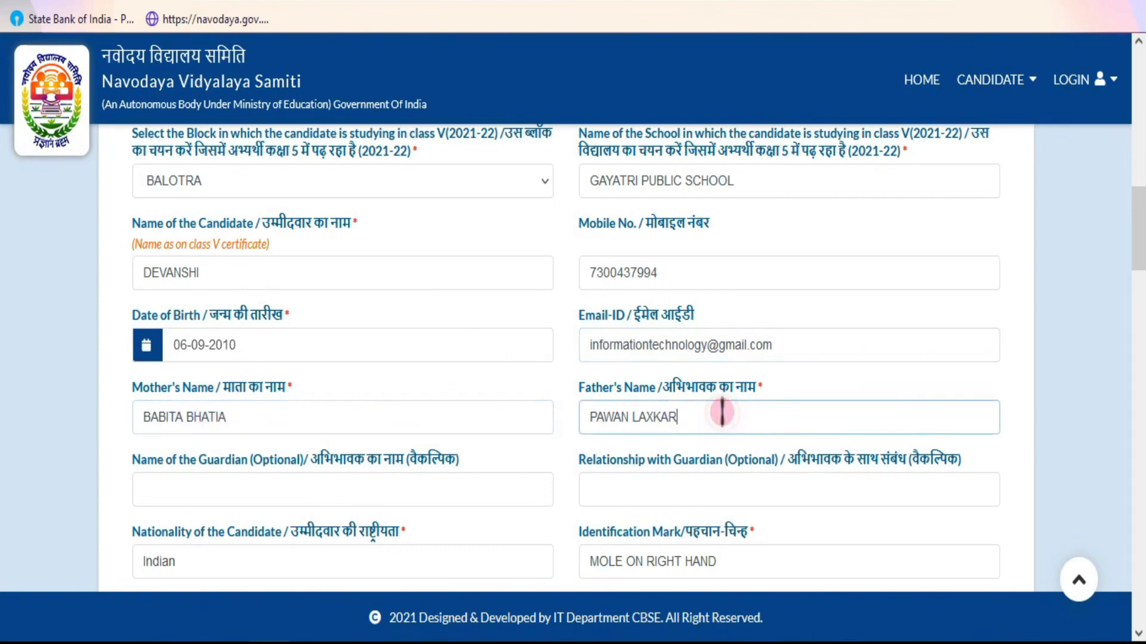
drag(589, 412, 709, 410)
click(705, 417)
Examine the optional guardian name and guardian relationship fields, leaving both blank.
click(302, 488)
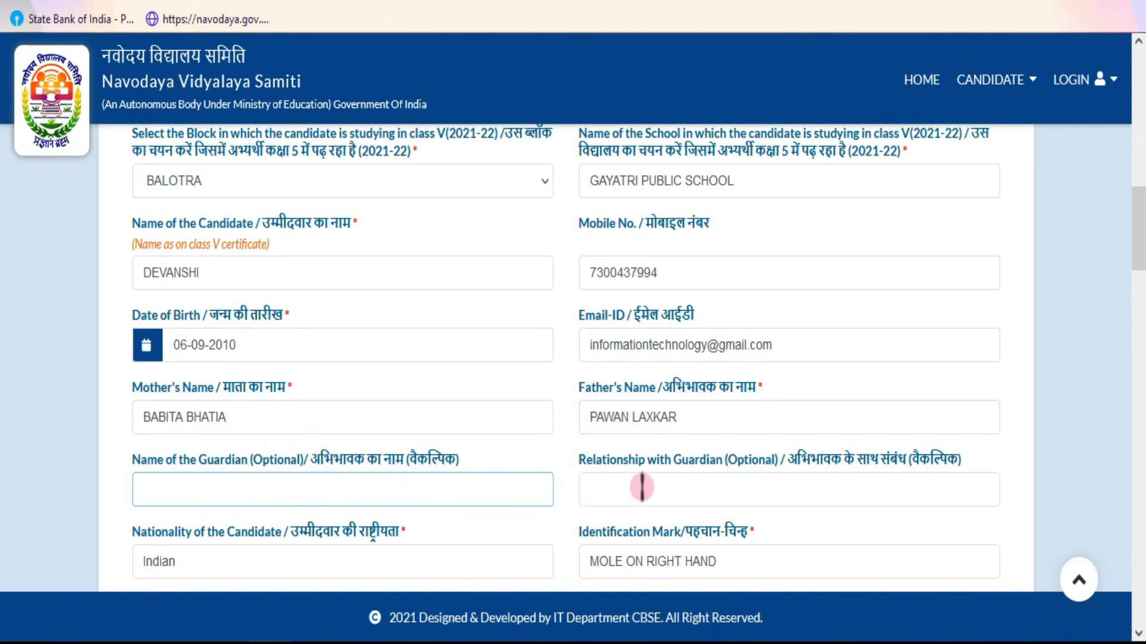
click(746, 486)
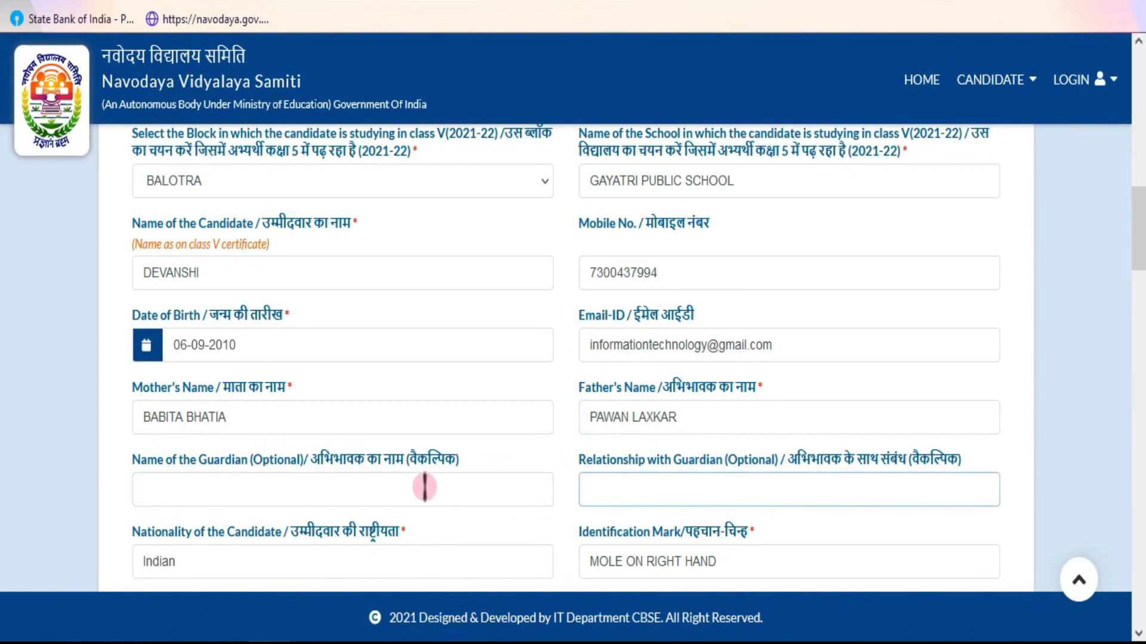
click(332, 489)
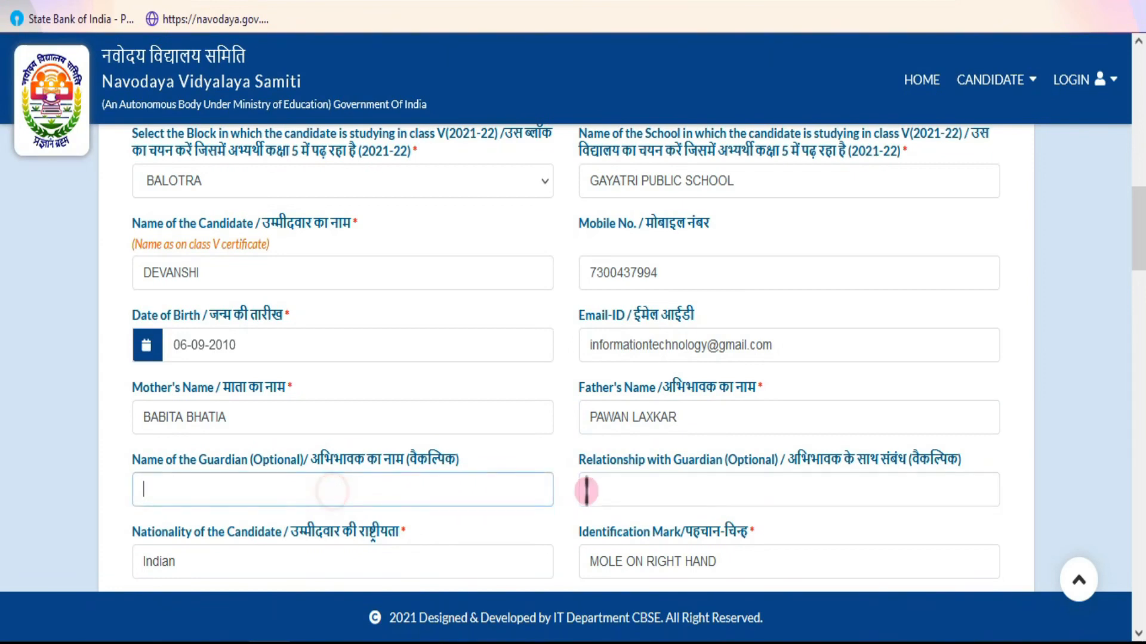
click(658, 494)
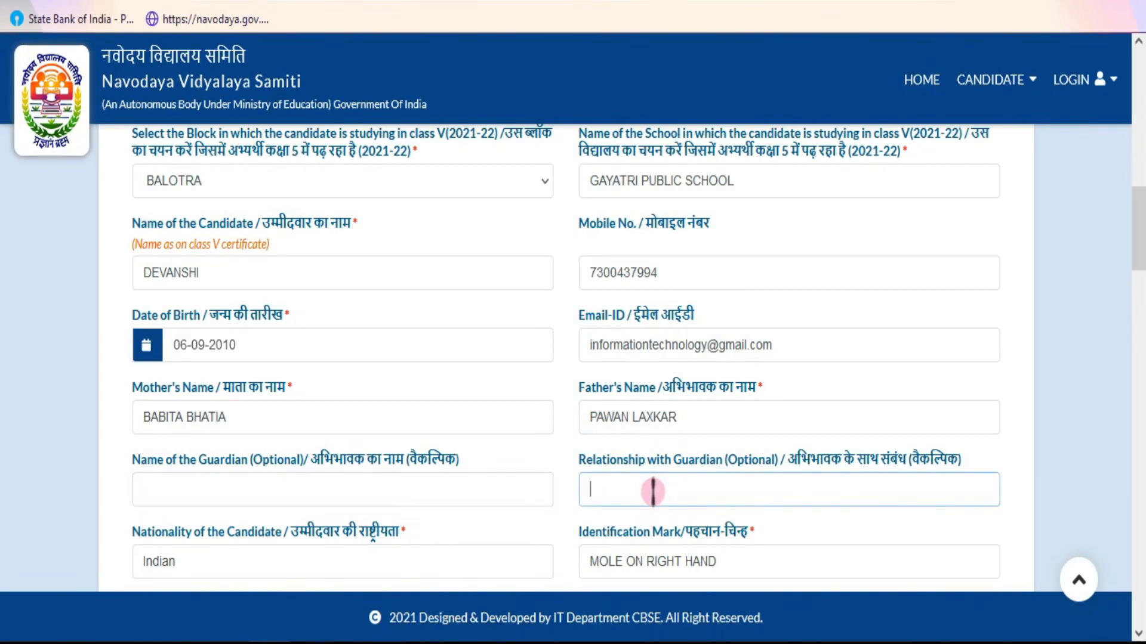
Review the candidate's nationality and identification mark entries.
scroll(653, 491, down, 3)
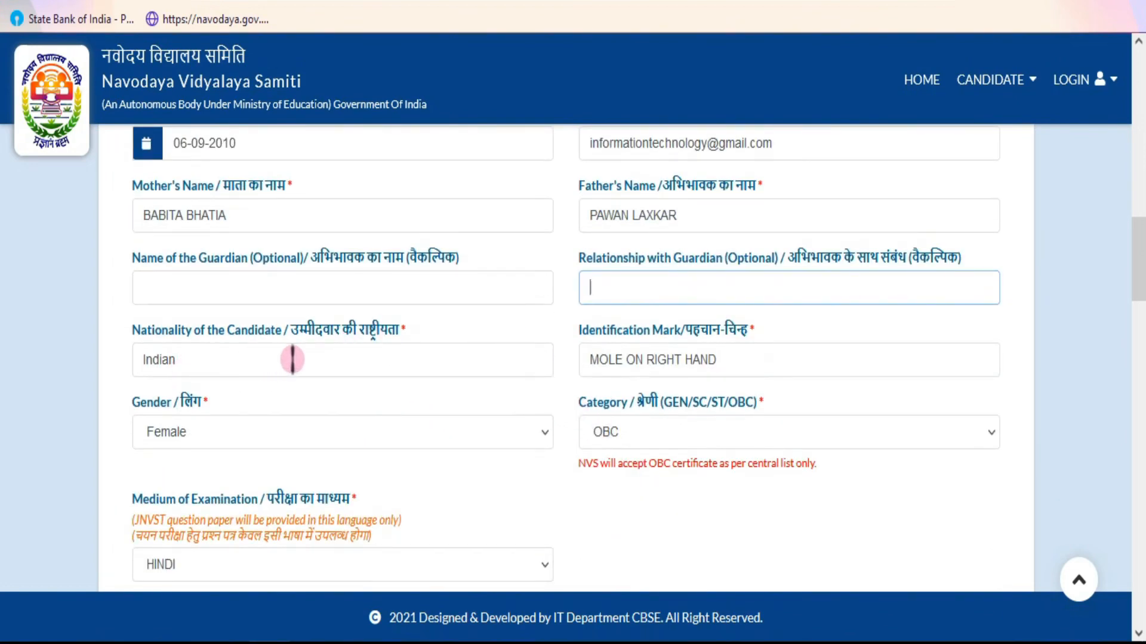
click(364, 358)
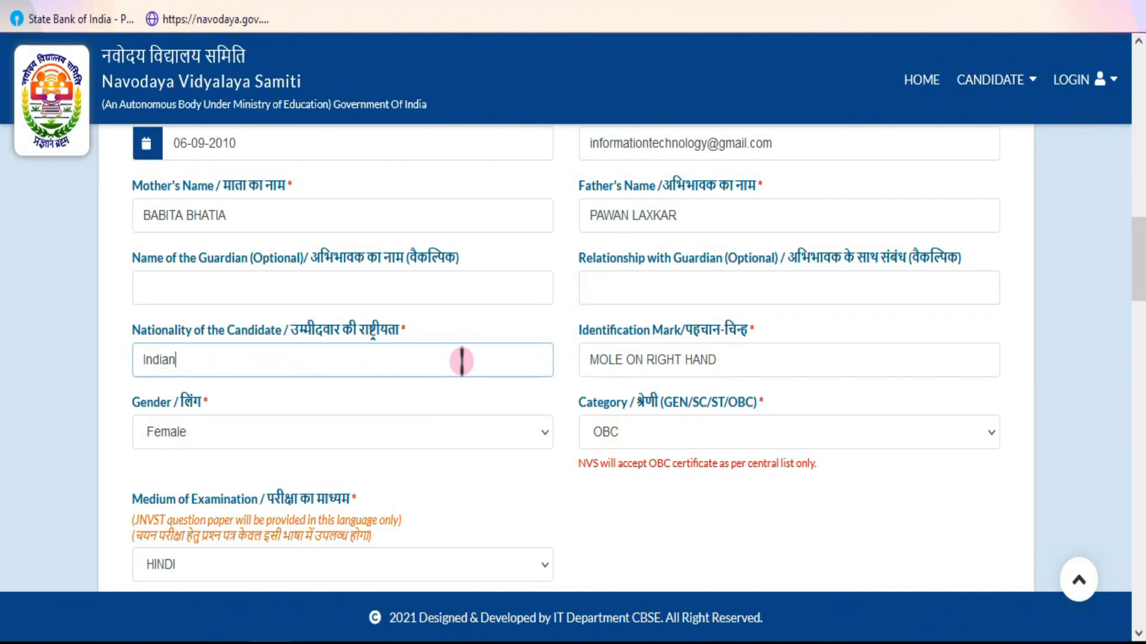
click(739, 360)
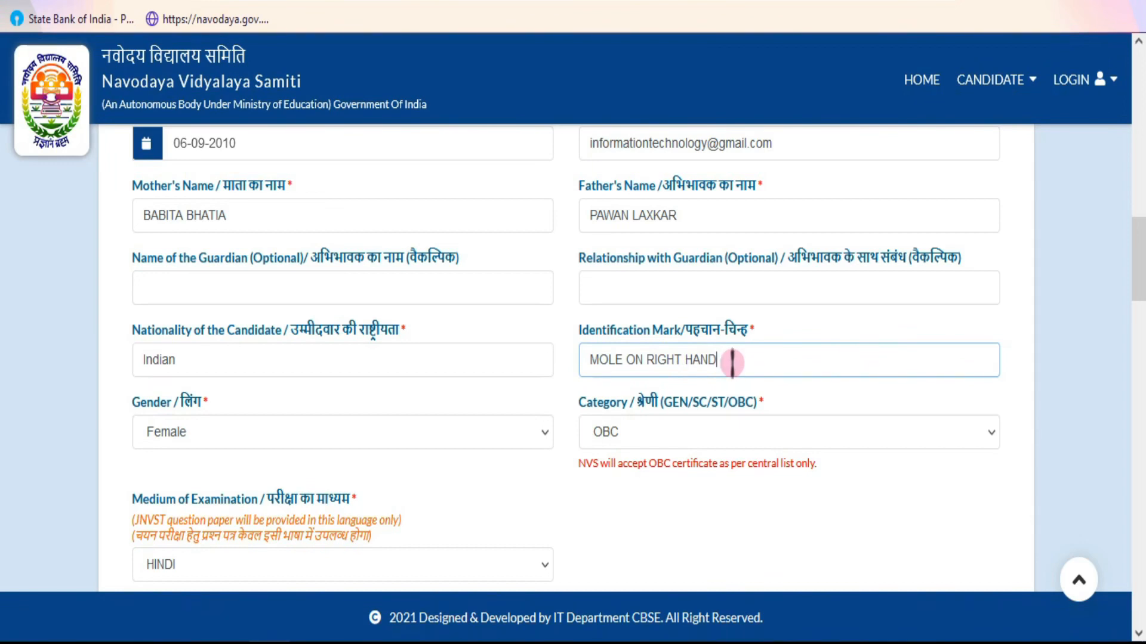
Examine the available gender and category options without changing either selection.
click(206, 436)
click(206, 436)
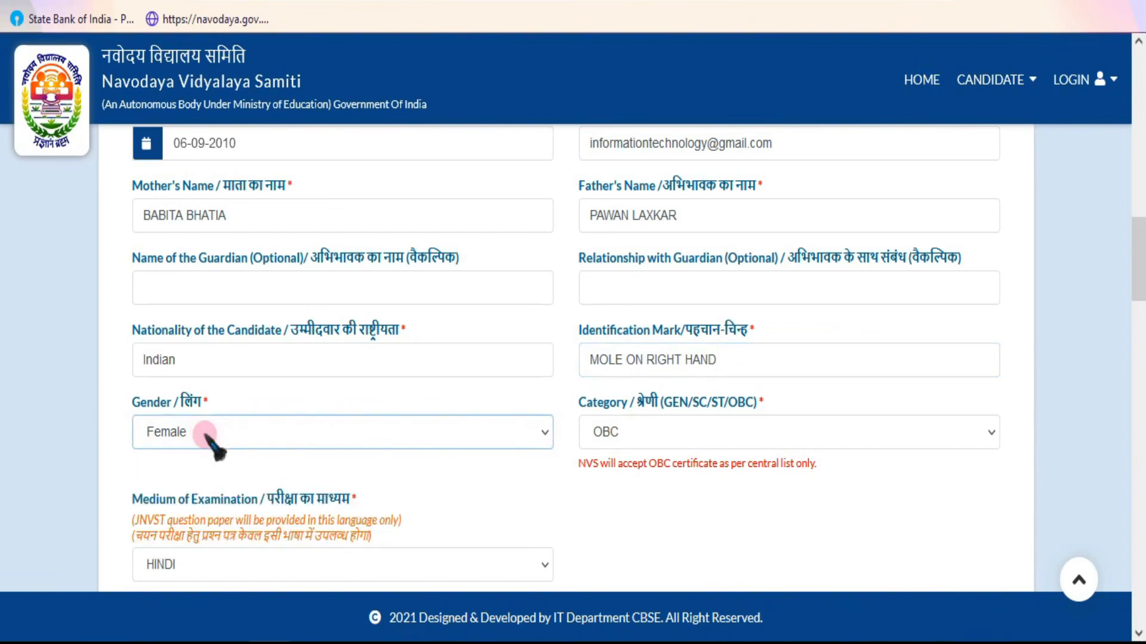
click(206, 439)
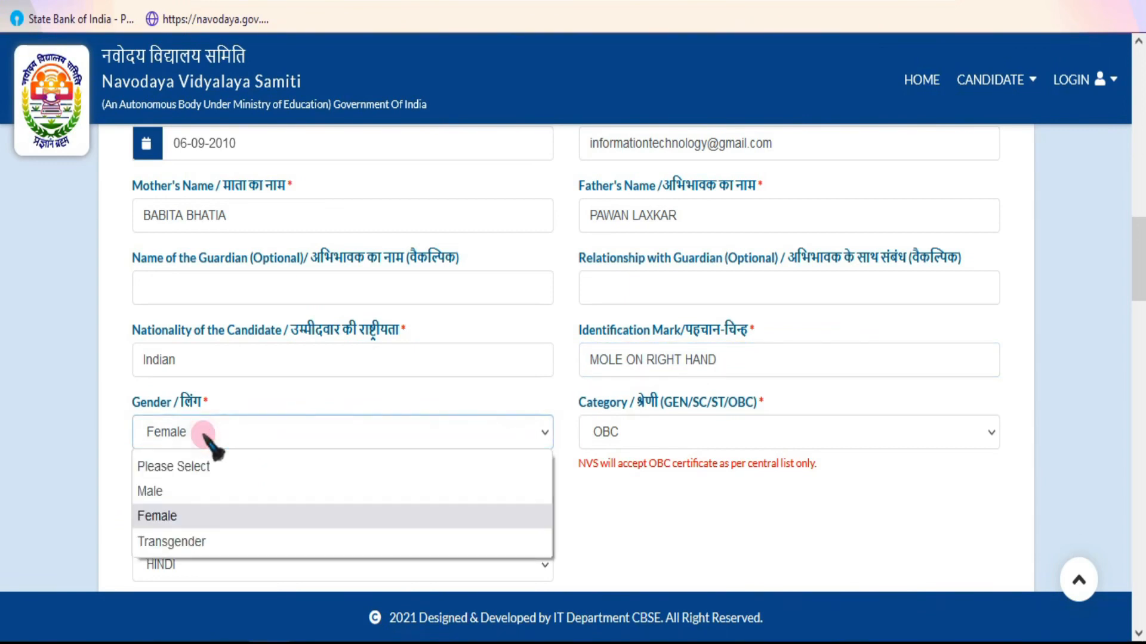
click(205, 435)
scroll(680, 429, down, 2)
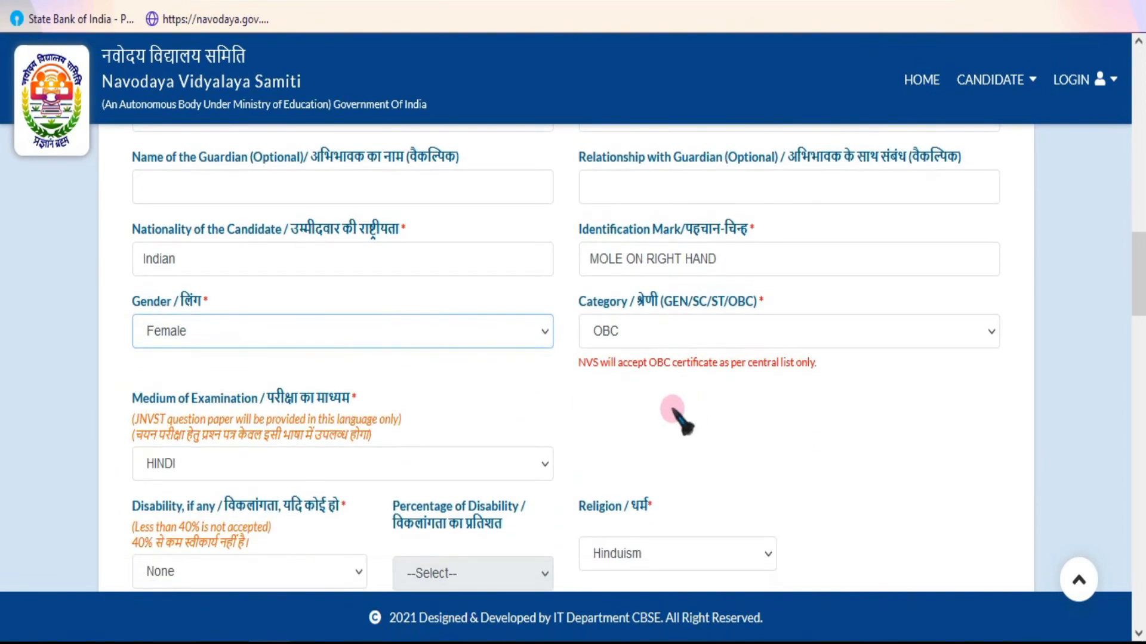
click(656, 334)
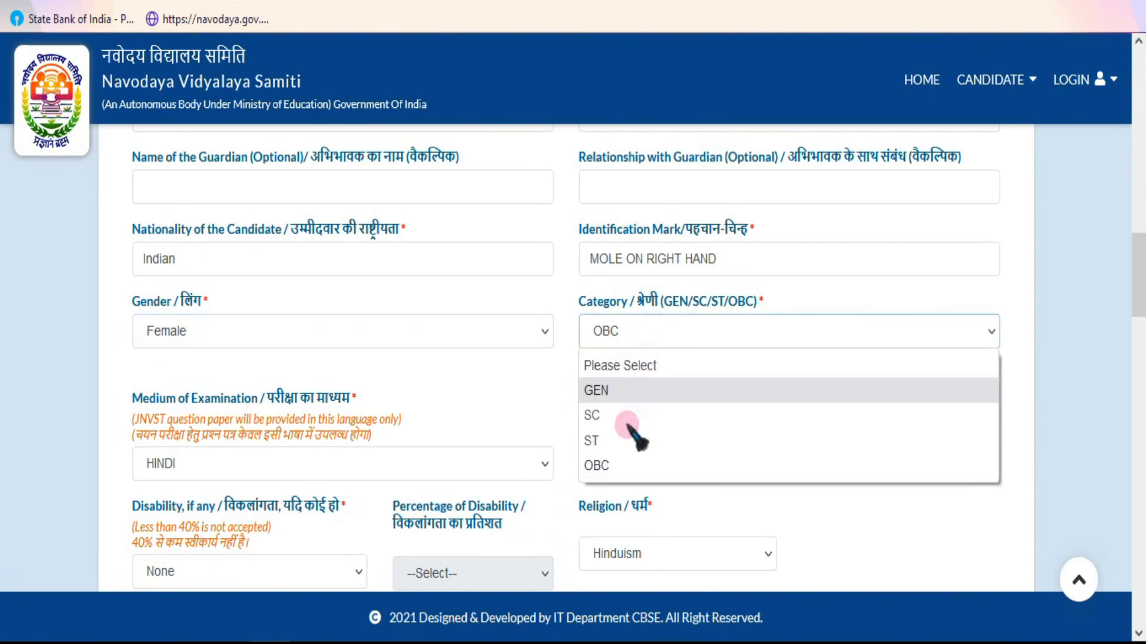
click(663, 328)
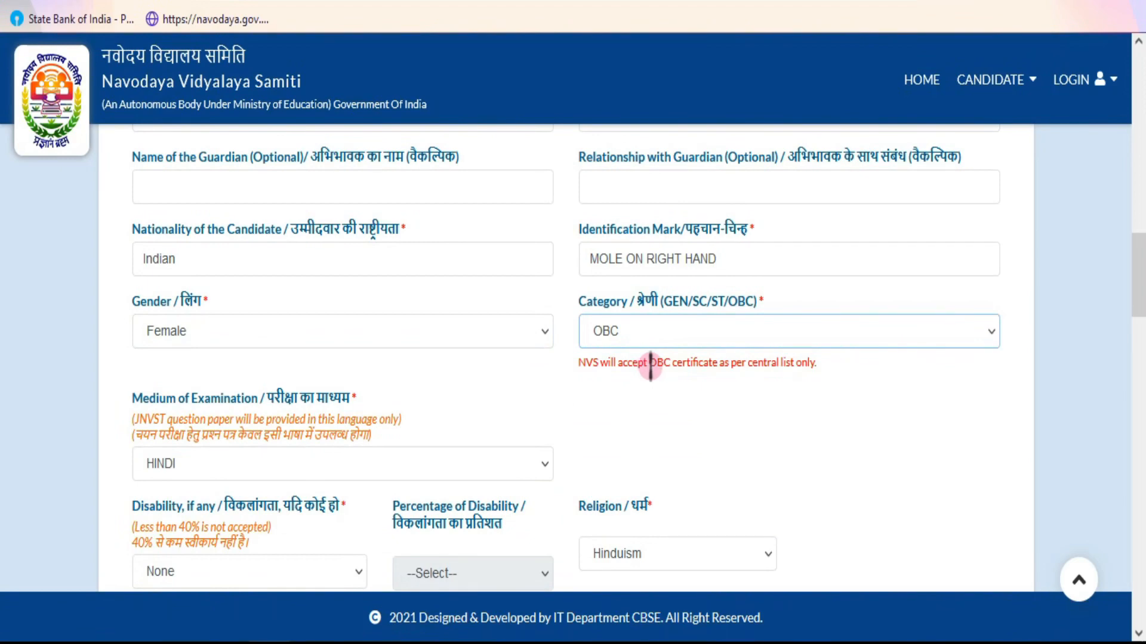
Examine the language options for the medium of examination without changing the selection.
scroll(447, 358, down, 5)
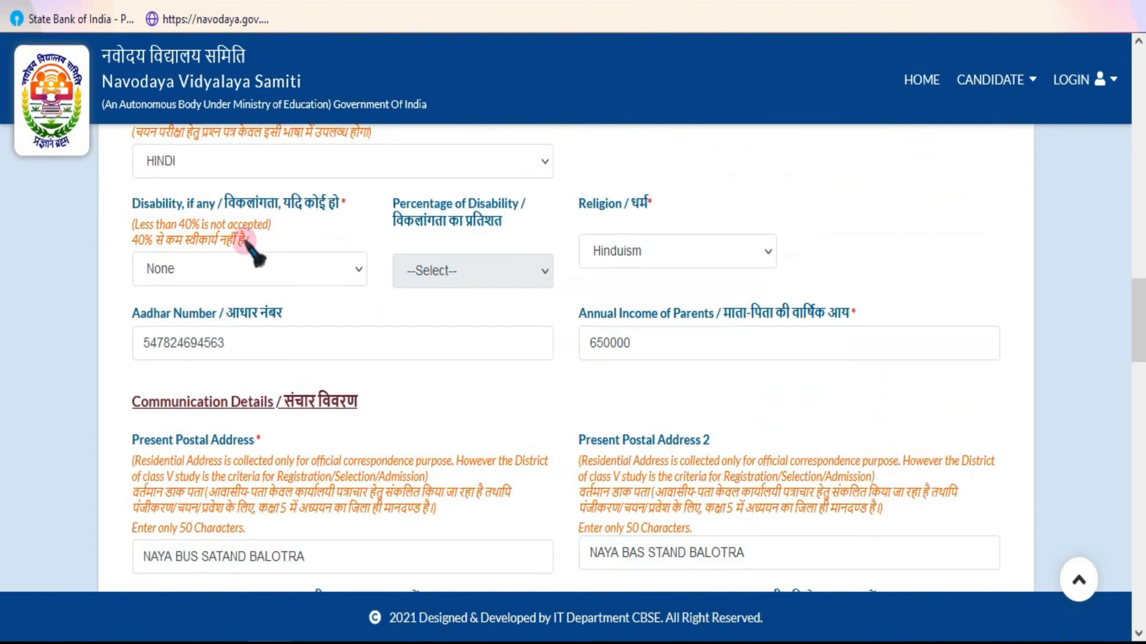
scroll(280, 233, up, 2)
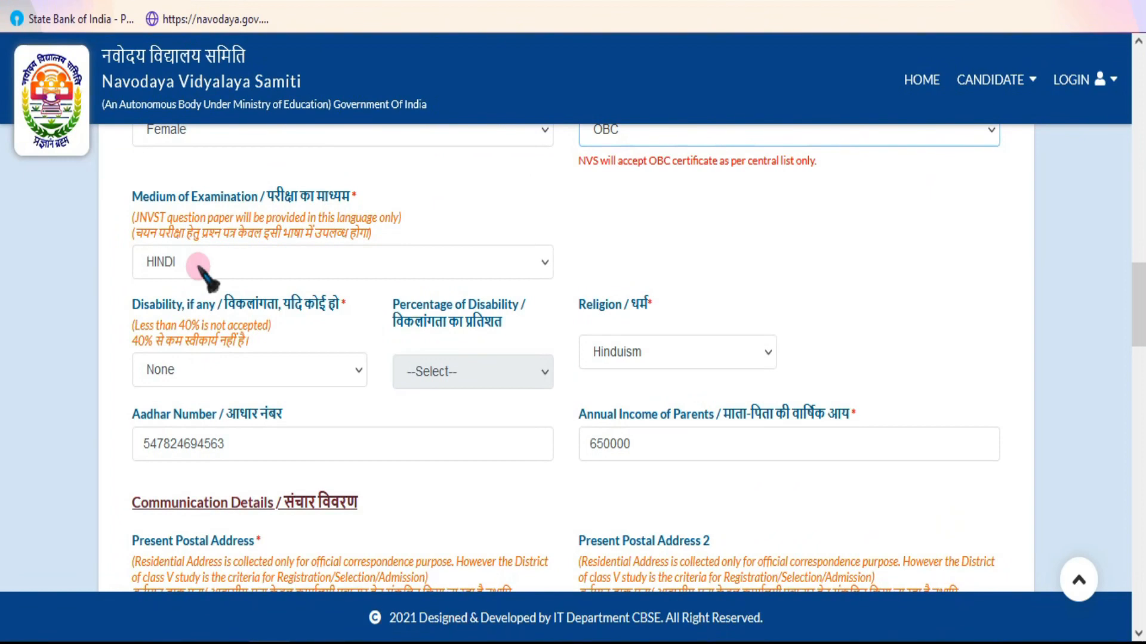
click(238, 267)
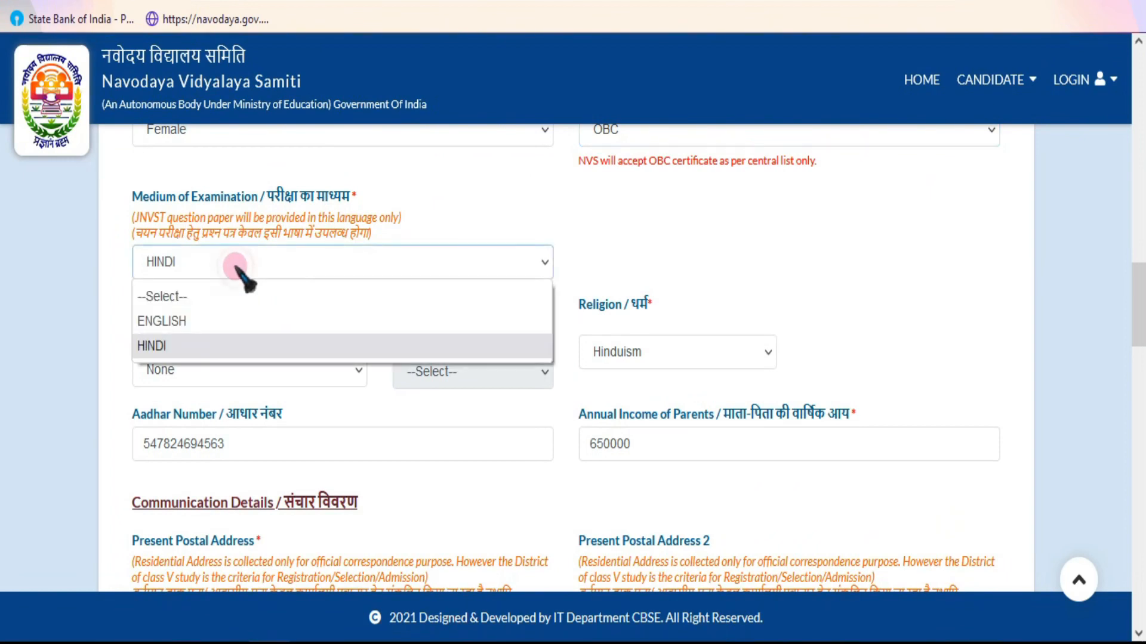
click(237, 267)
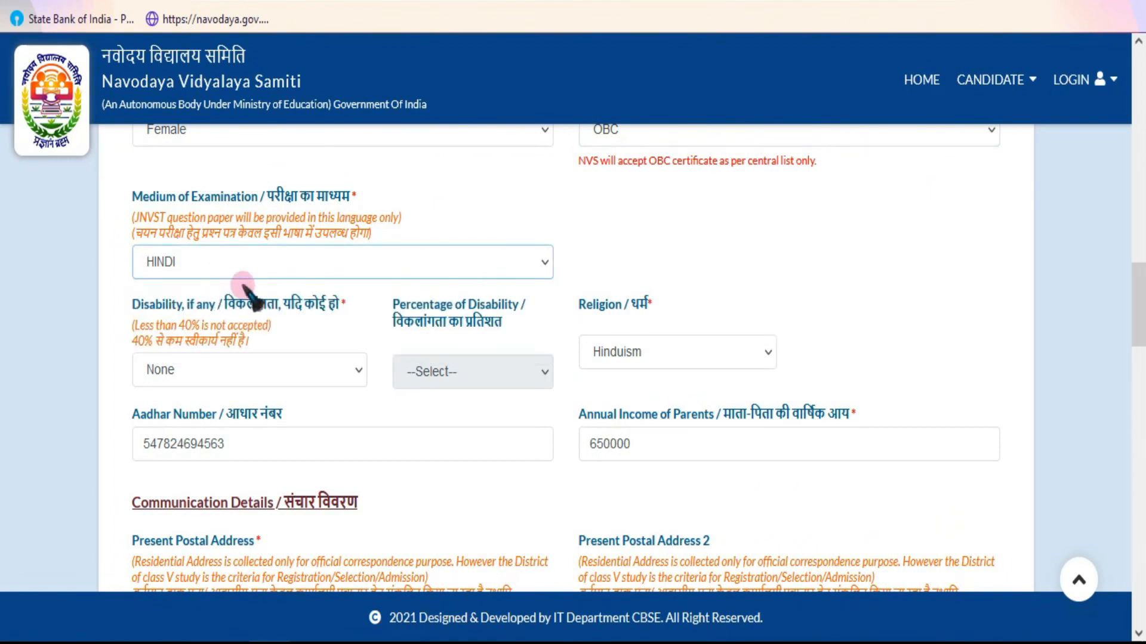
click(210, 263)
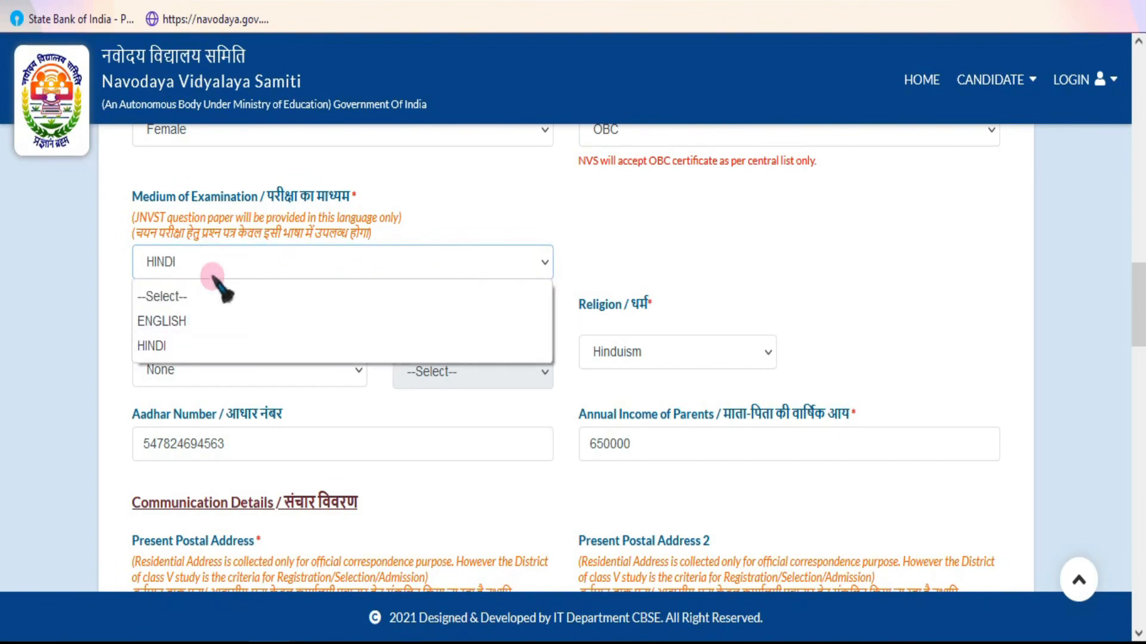
click(230, 263)
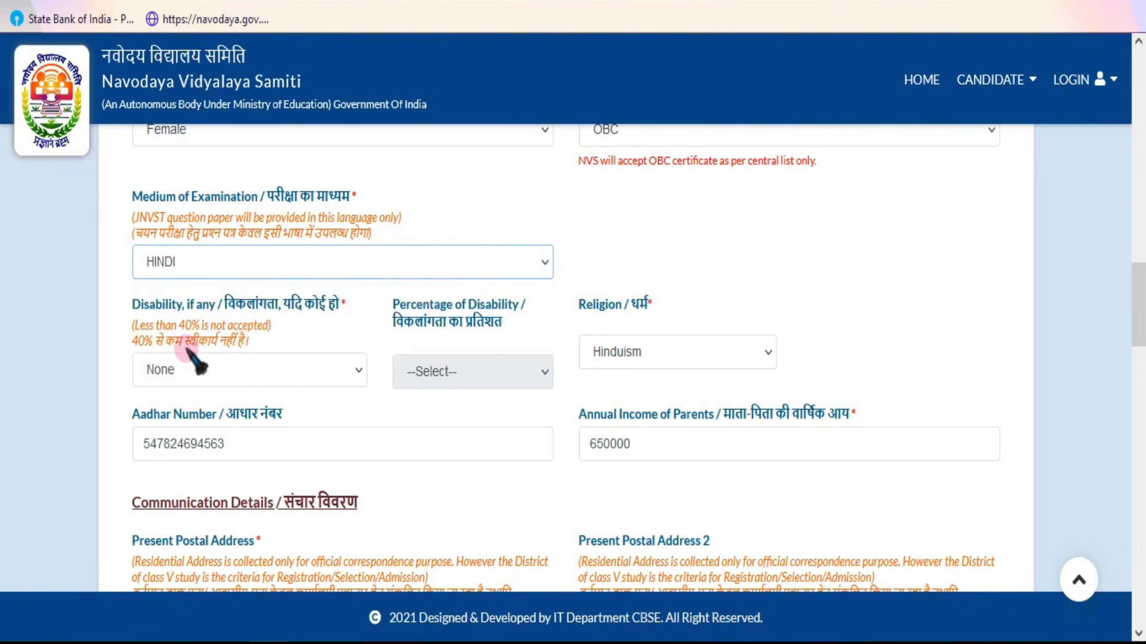
Examine the disability and religion options without changing either selection.
click(263, 370)
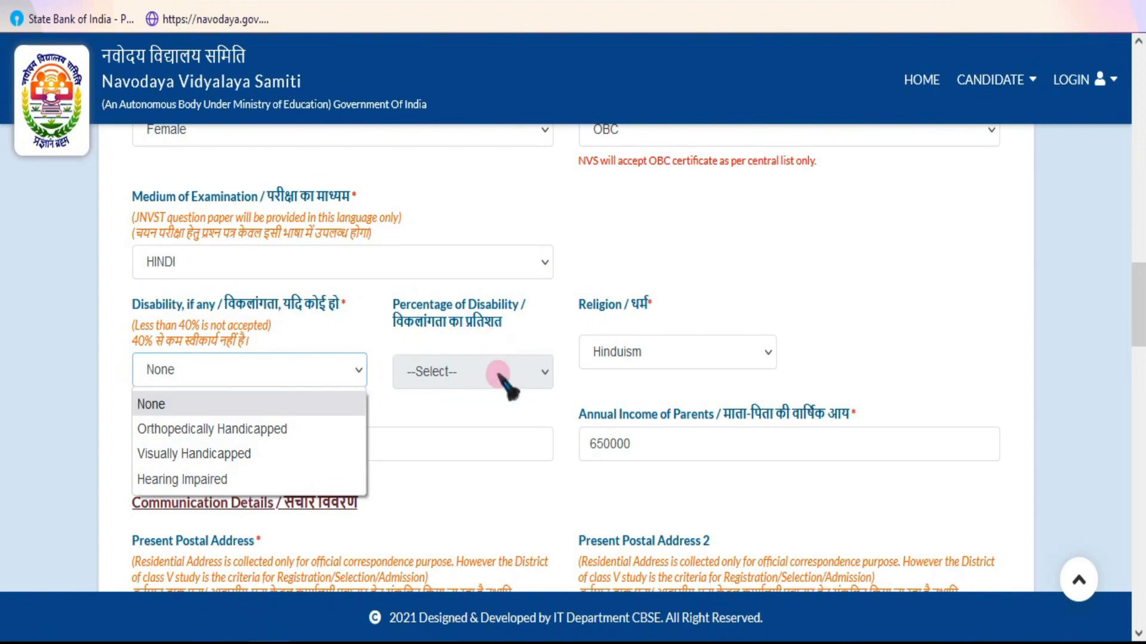
click(481, 350)
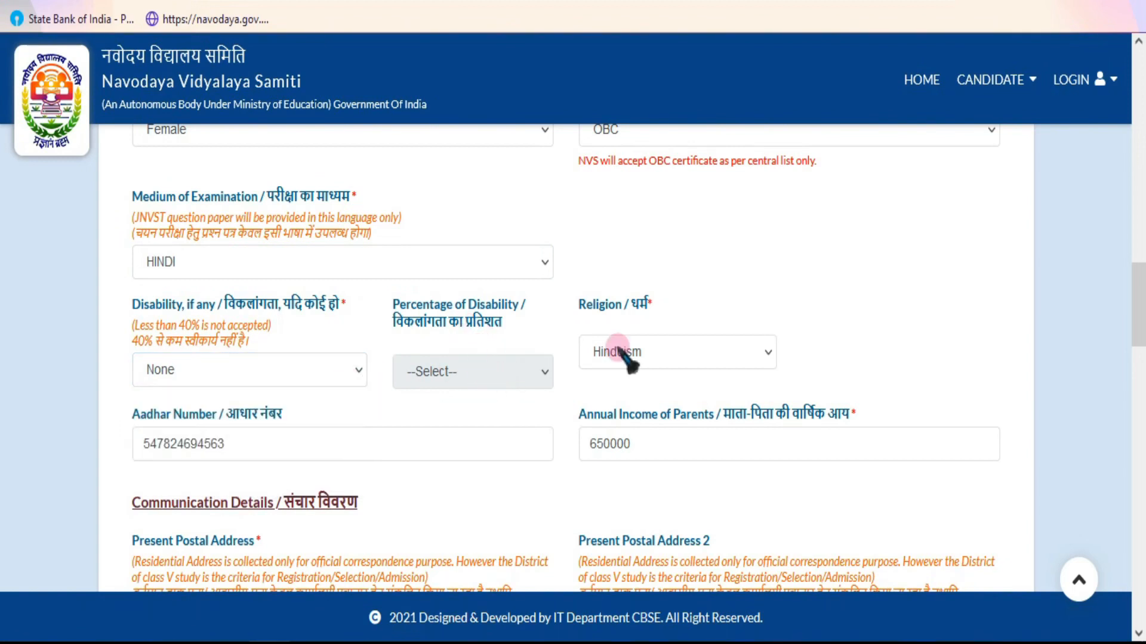
click(664, 351)
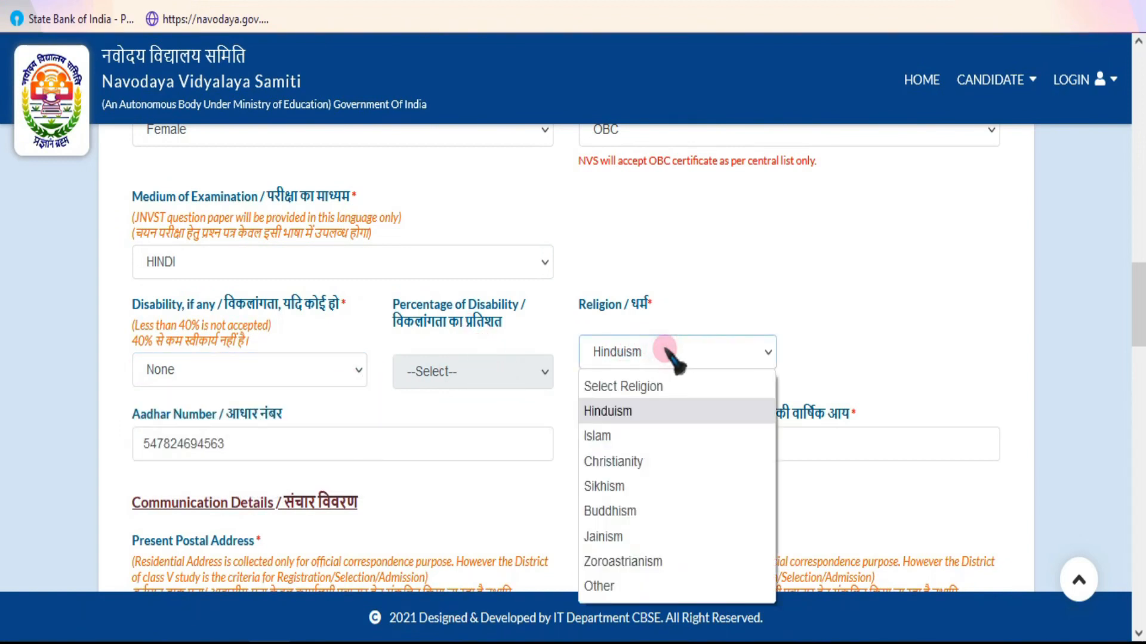
click(665, 352)
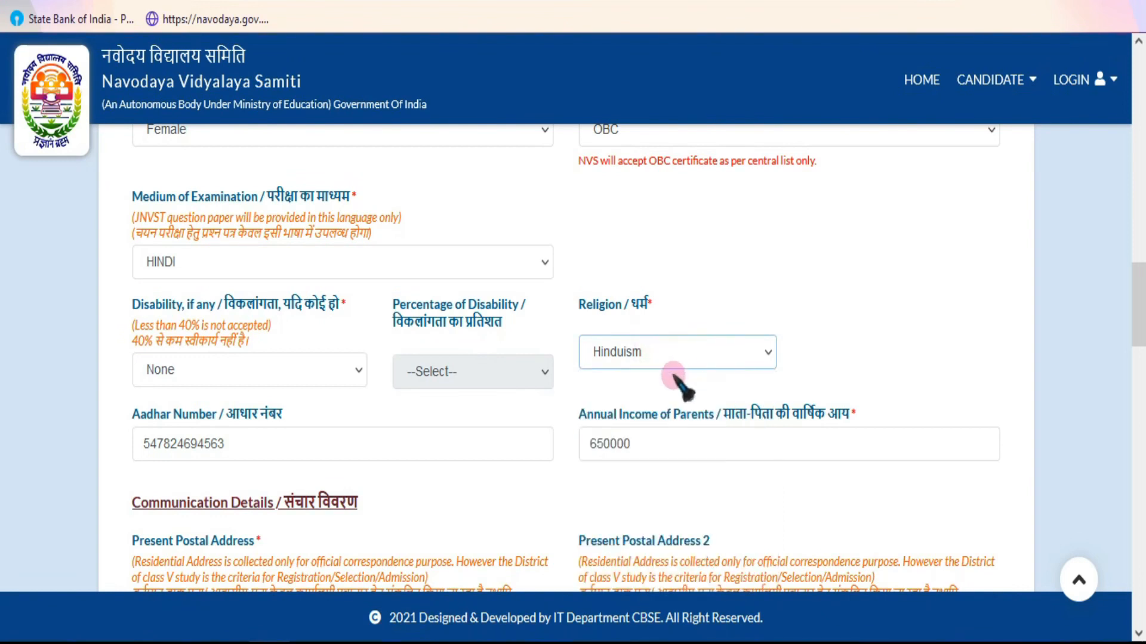
Review the candidate's Aadhar number and the parents' annual income entries.
click(267, 445)
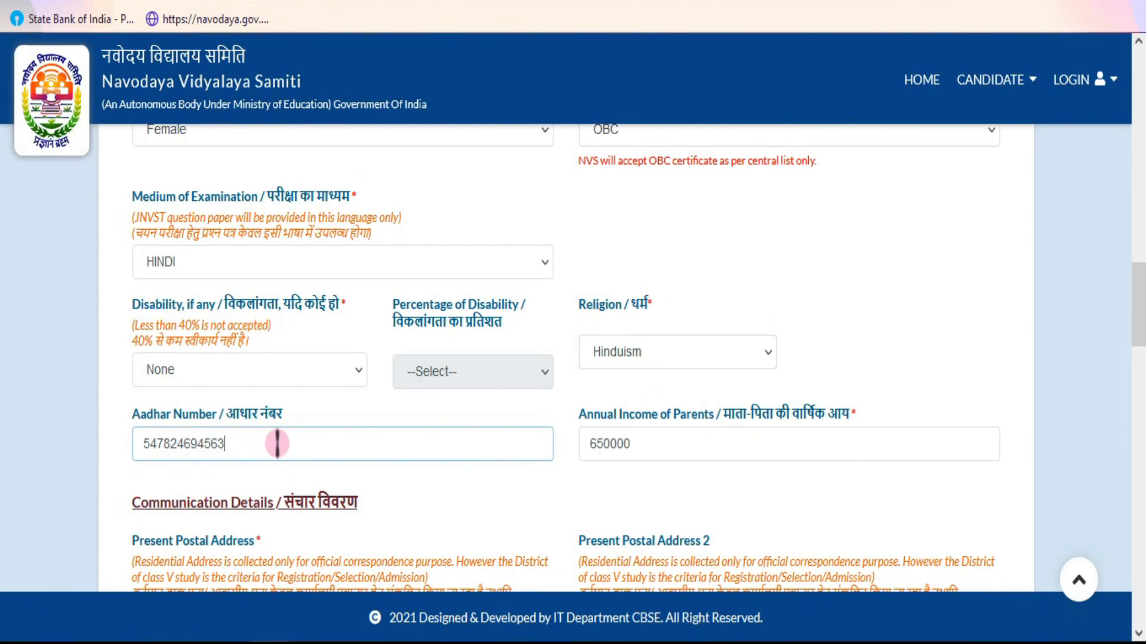
click(717, 446)
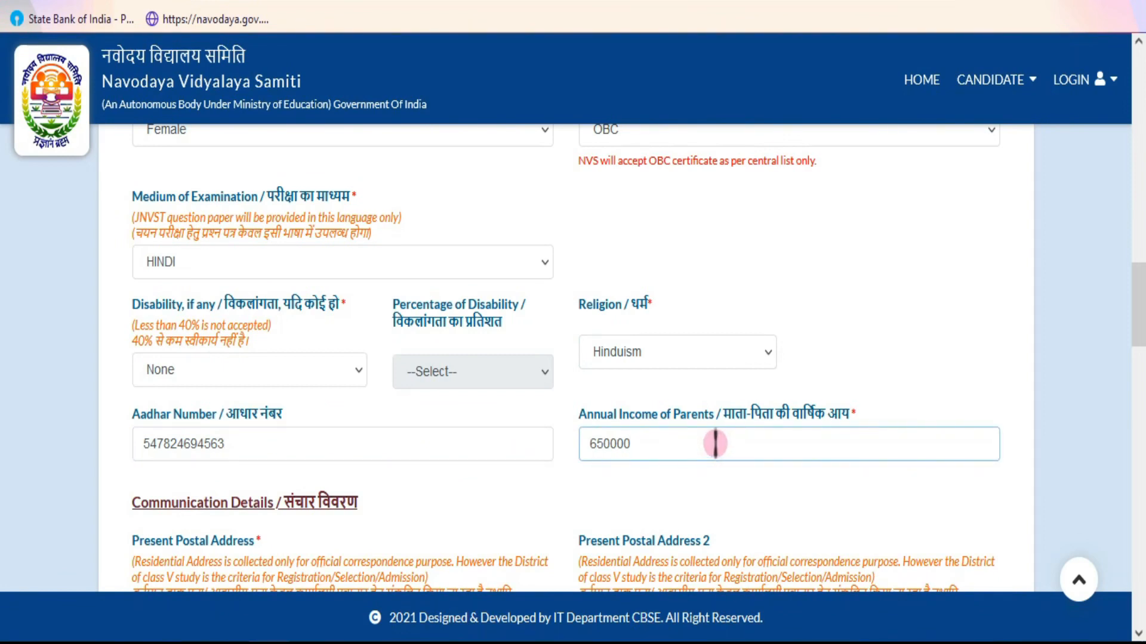
Review and compare the two present postal address entries in the communication details.
scroll(675, 446, down, 4)
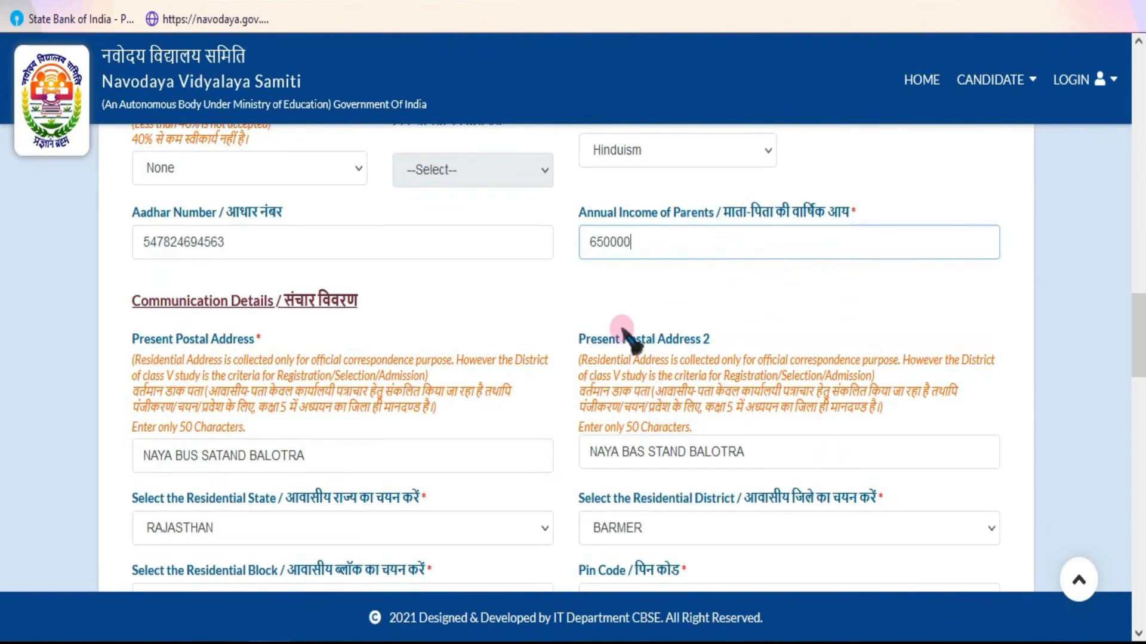
scroll(583, 312, down, 2)
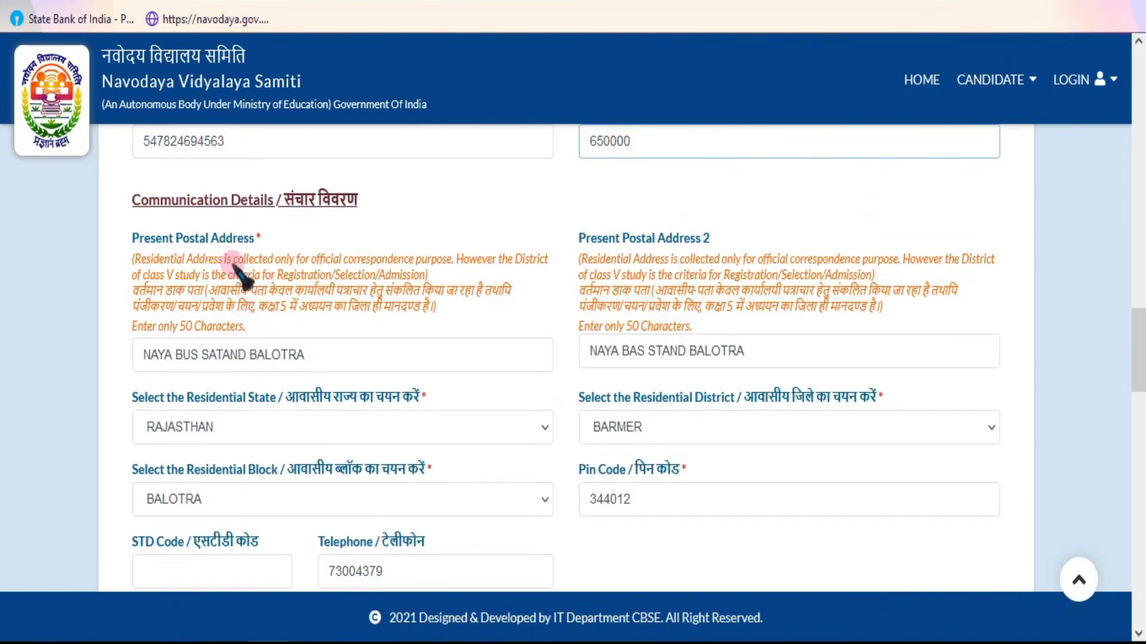
click(320, 348)
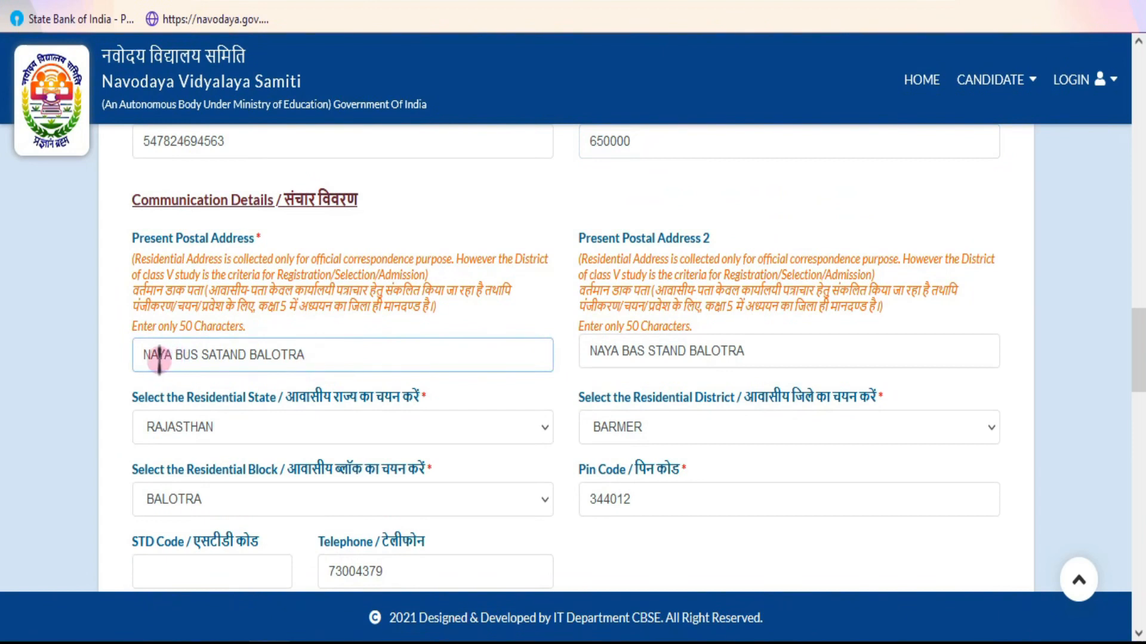
drag(138, 354, 306, 355)
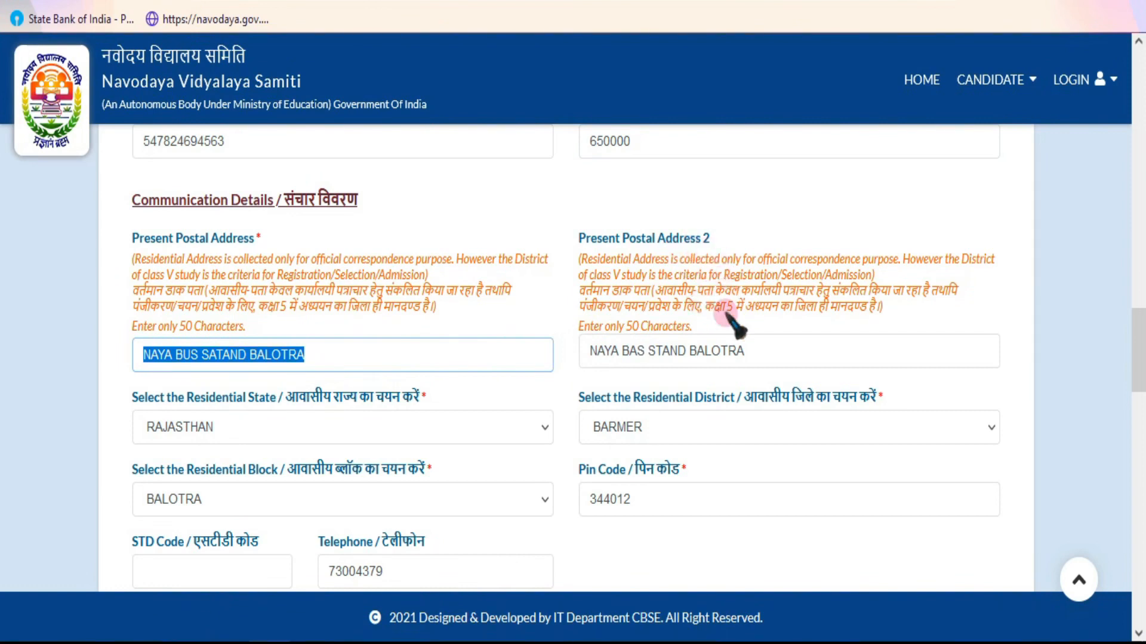
click(711, 351)
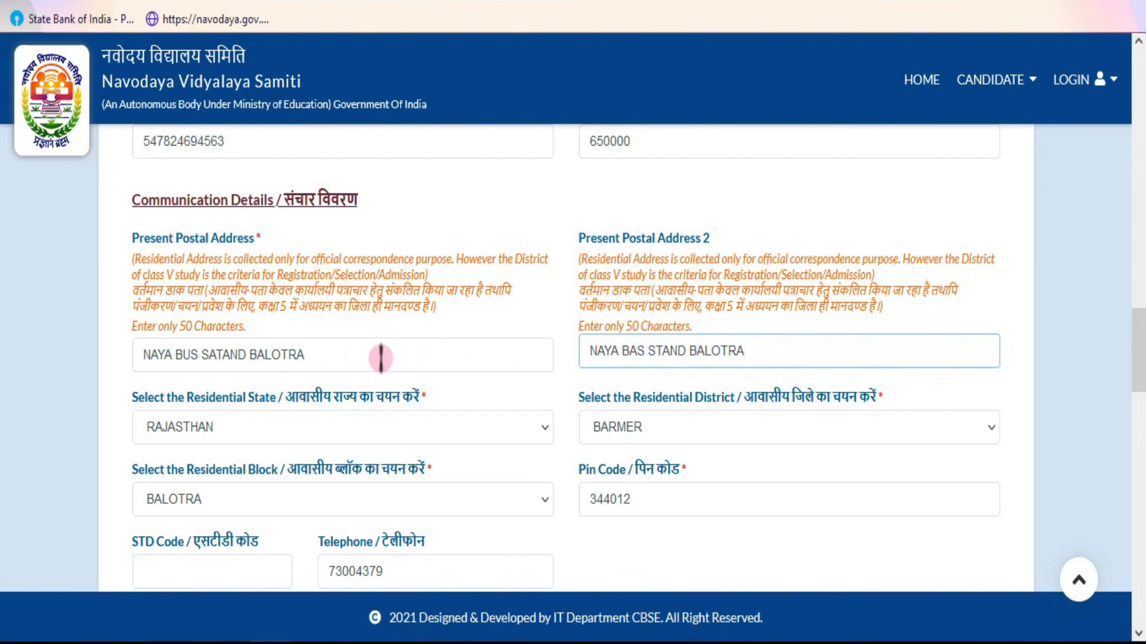
drag(381, 358, 138, 355)
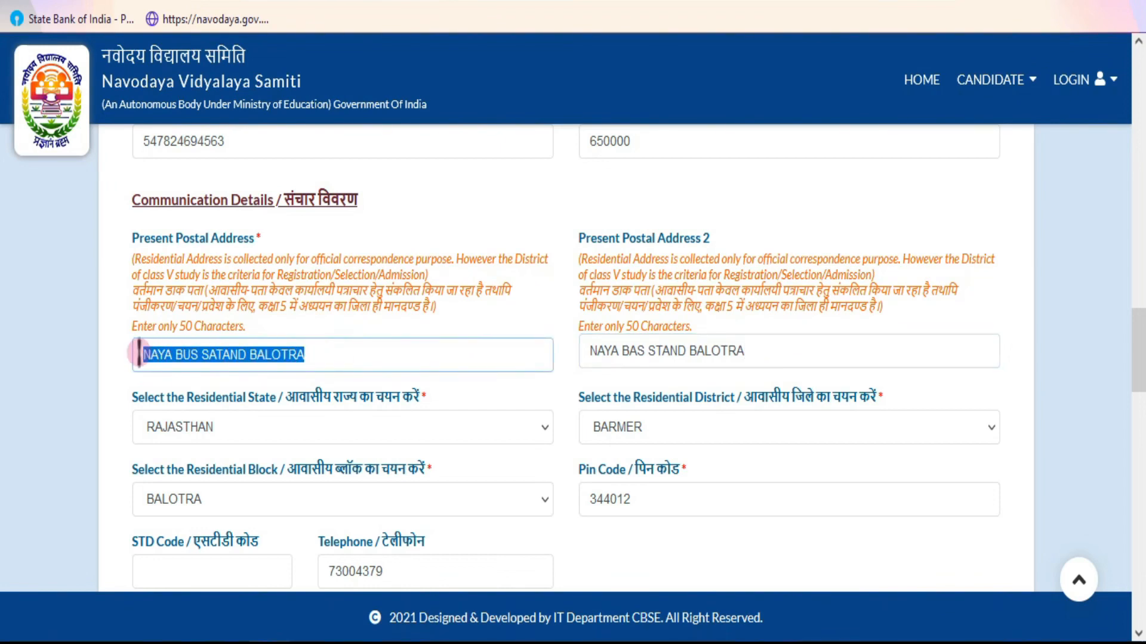
drag(743, 353, 573, 350)
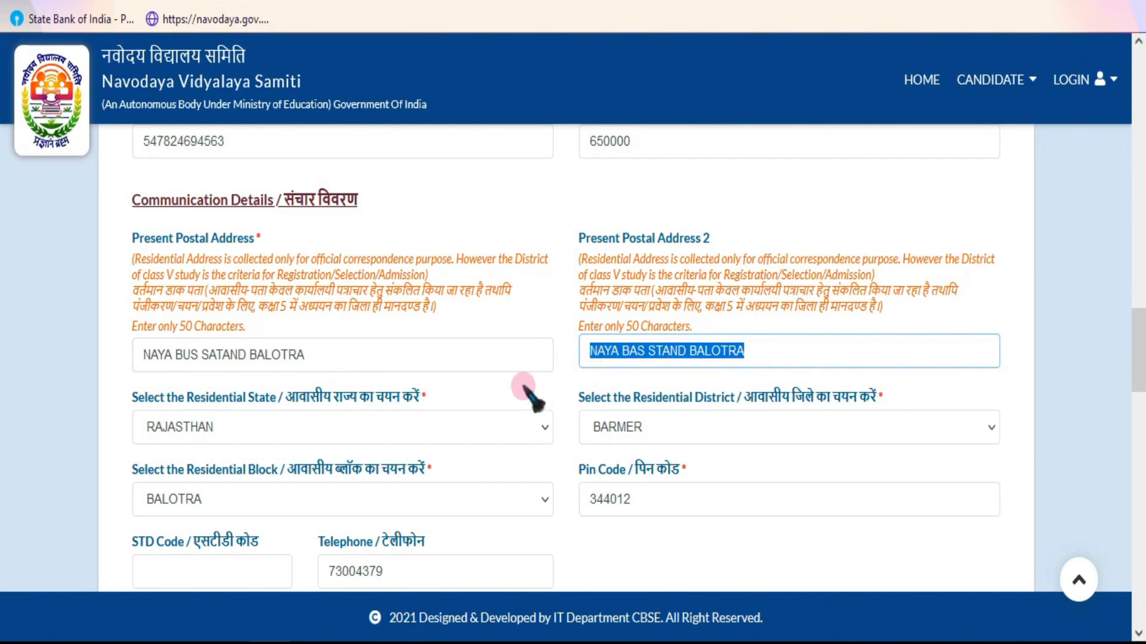
Check the residential state, district and block selections without changing them.
scroll(425, 396, down, 2)
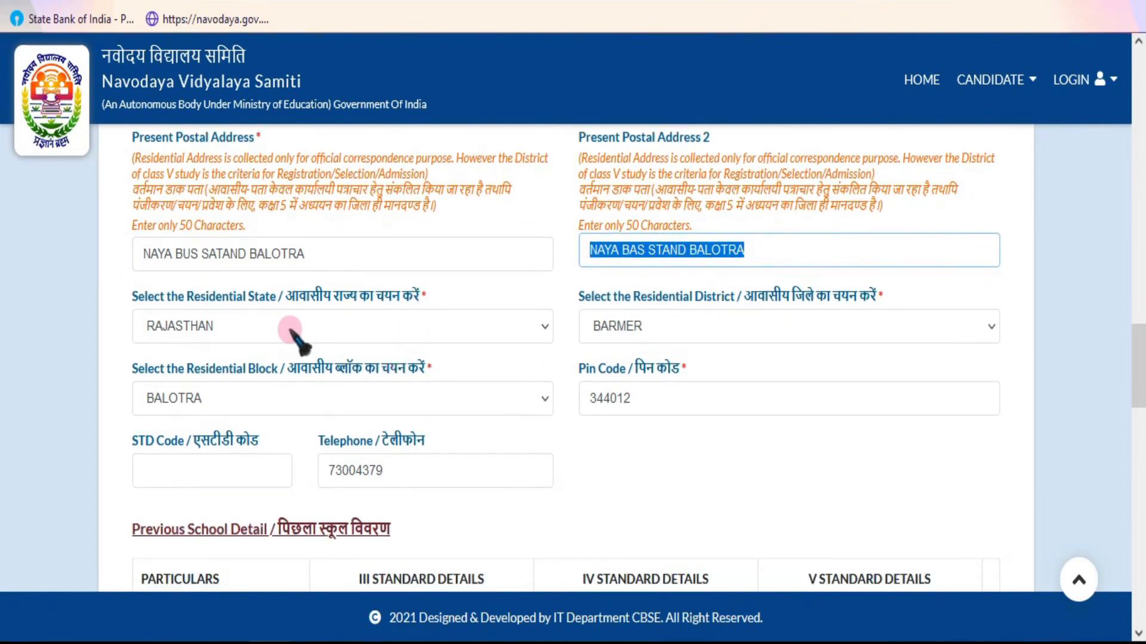
click(248, 331)
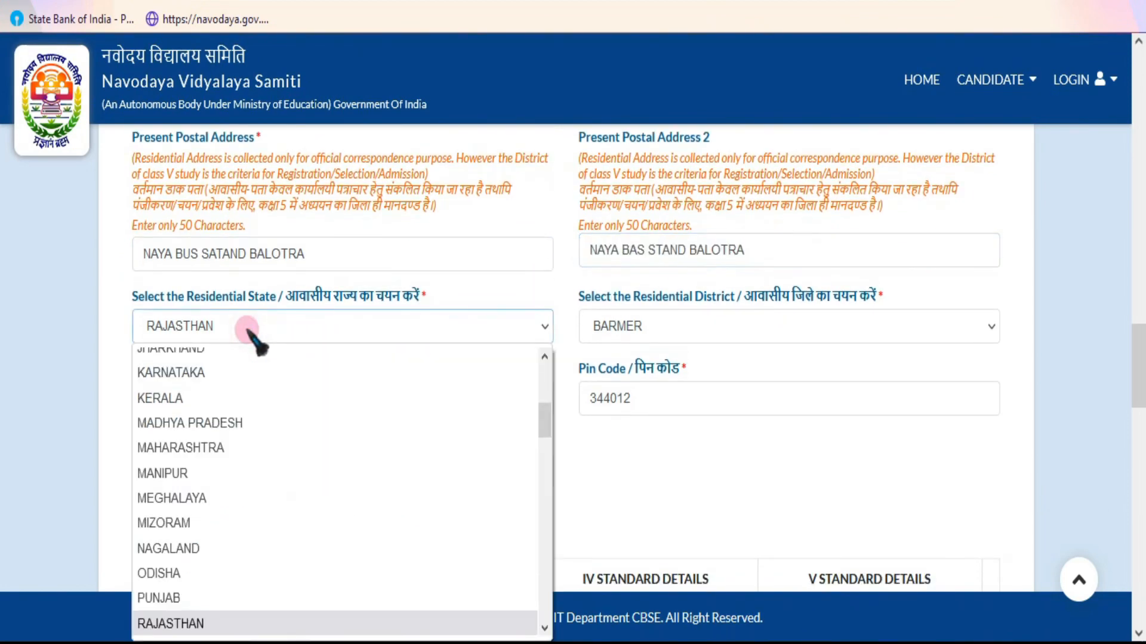
click(249, 331)
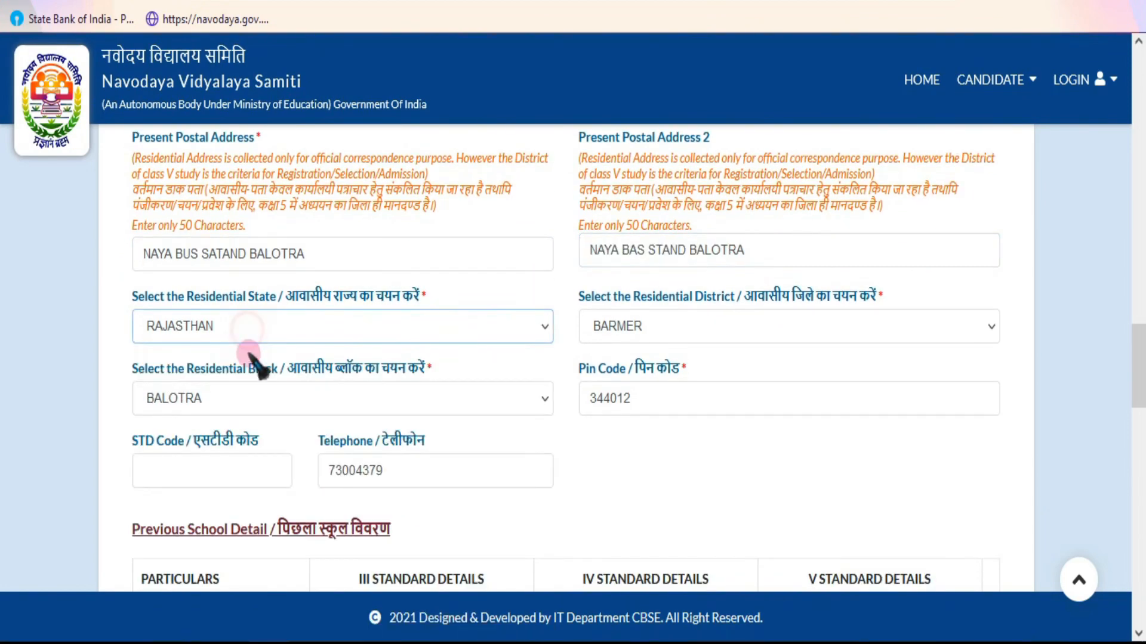
click(753, 339)
click(671, 330)
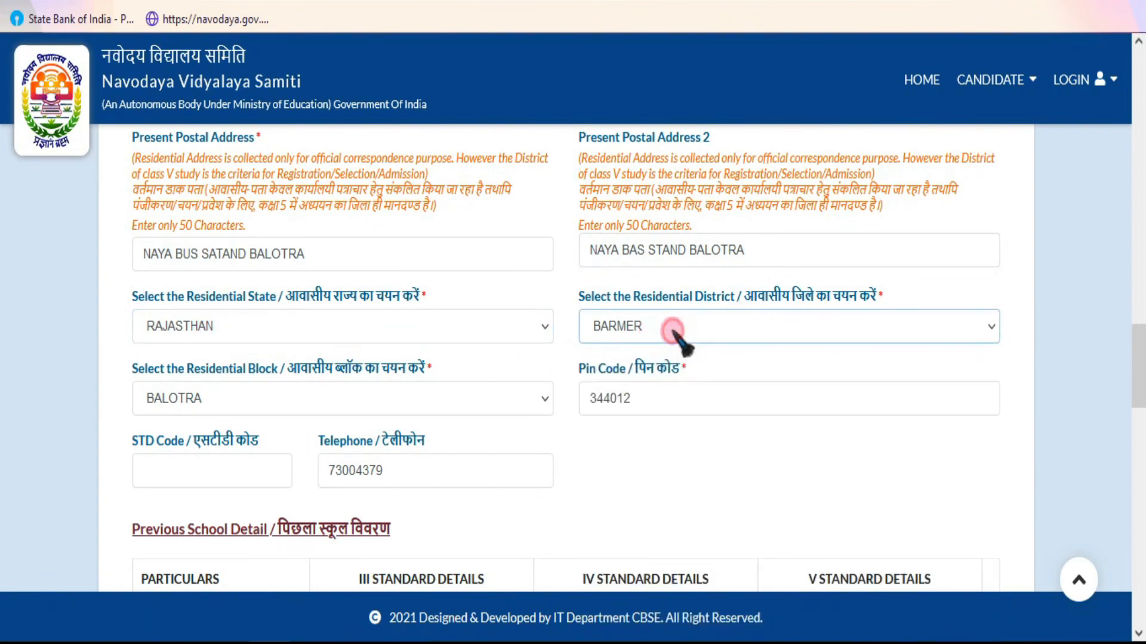
click(270, 408)
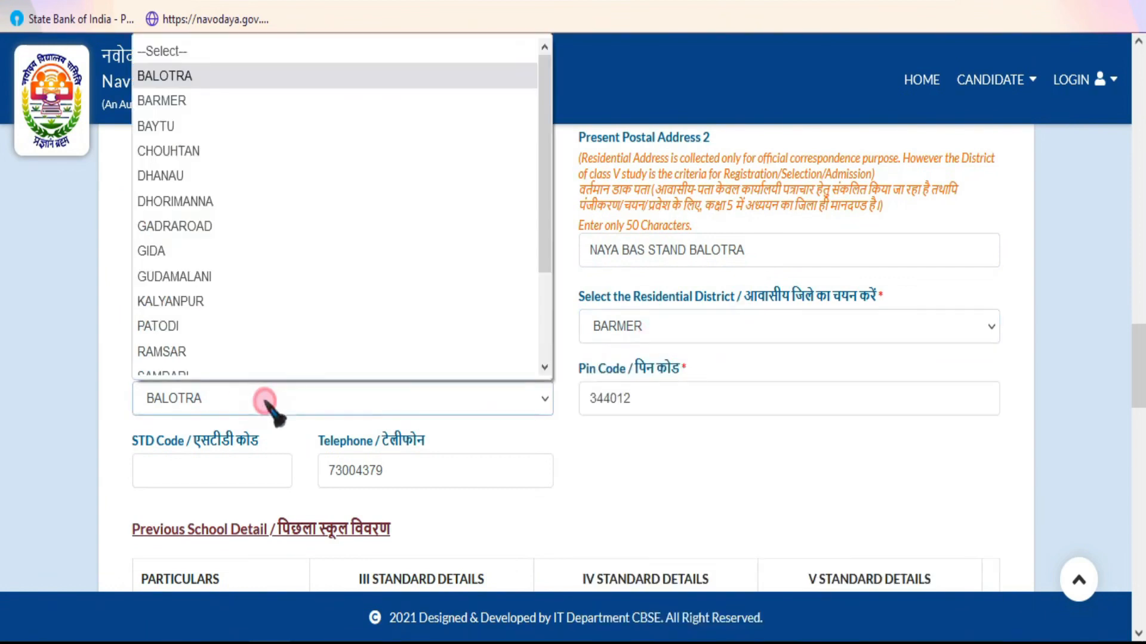
click(191, 78)
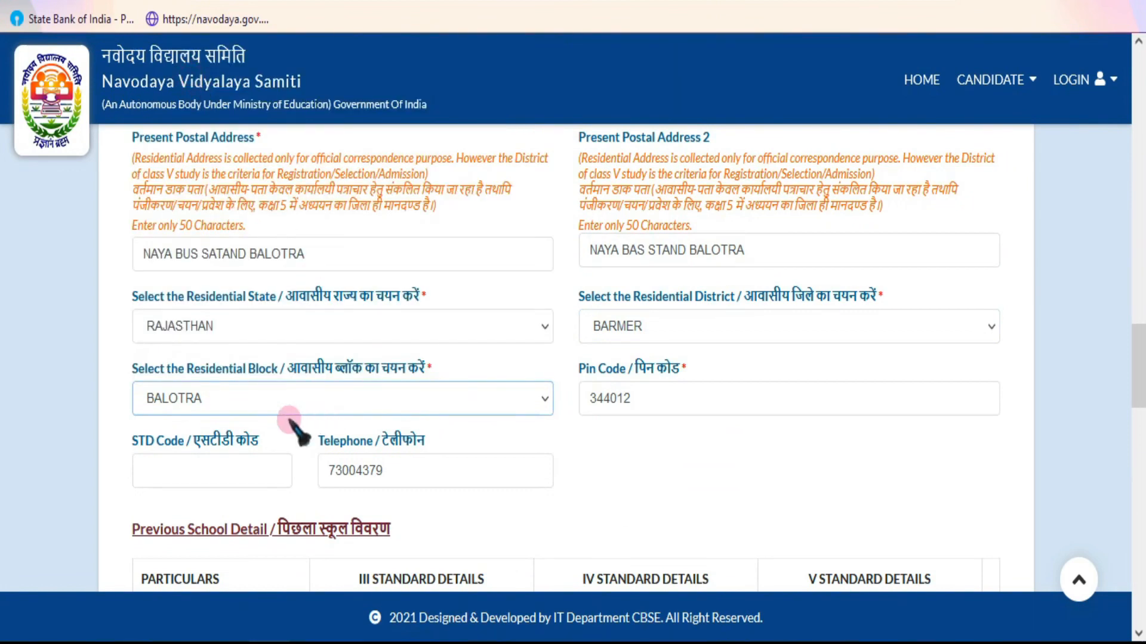
Review the pin code, STD code and telephone fields of the communication details.
click(644, 398)
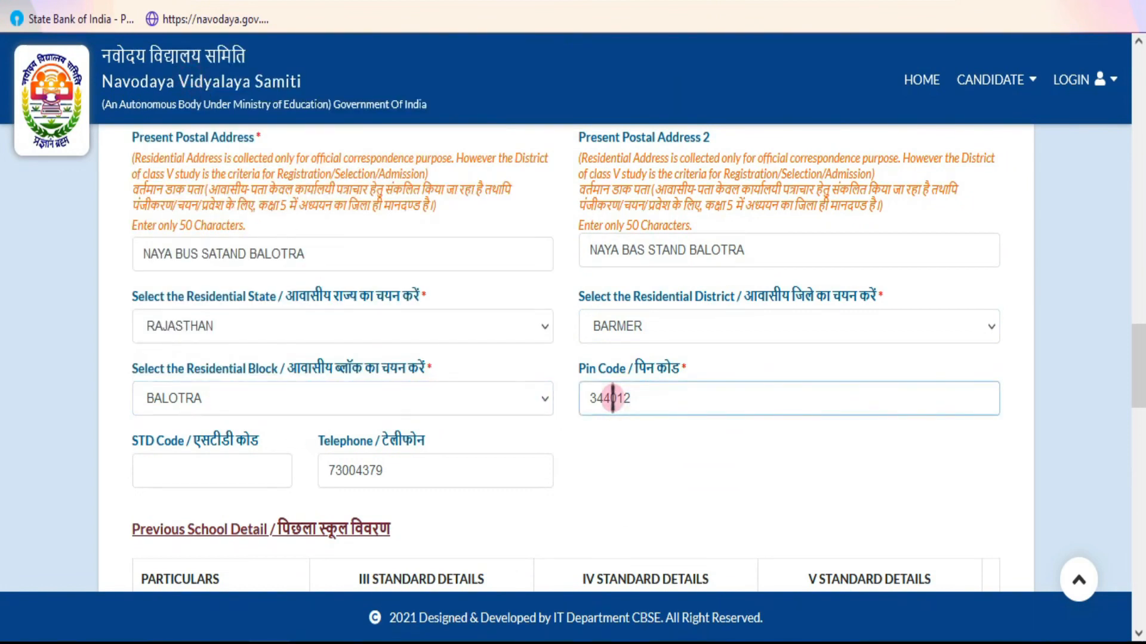
drag(586, 398, 665, 399)
click(654, 451)
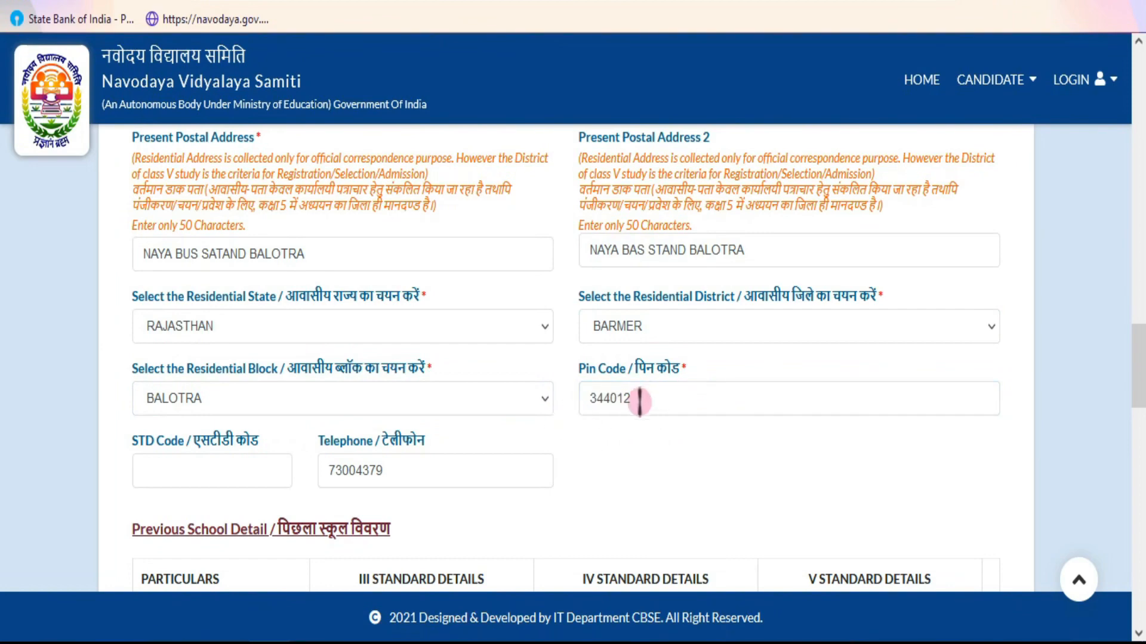
scroll(567, 417, down, 2)
click(207, 371)
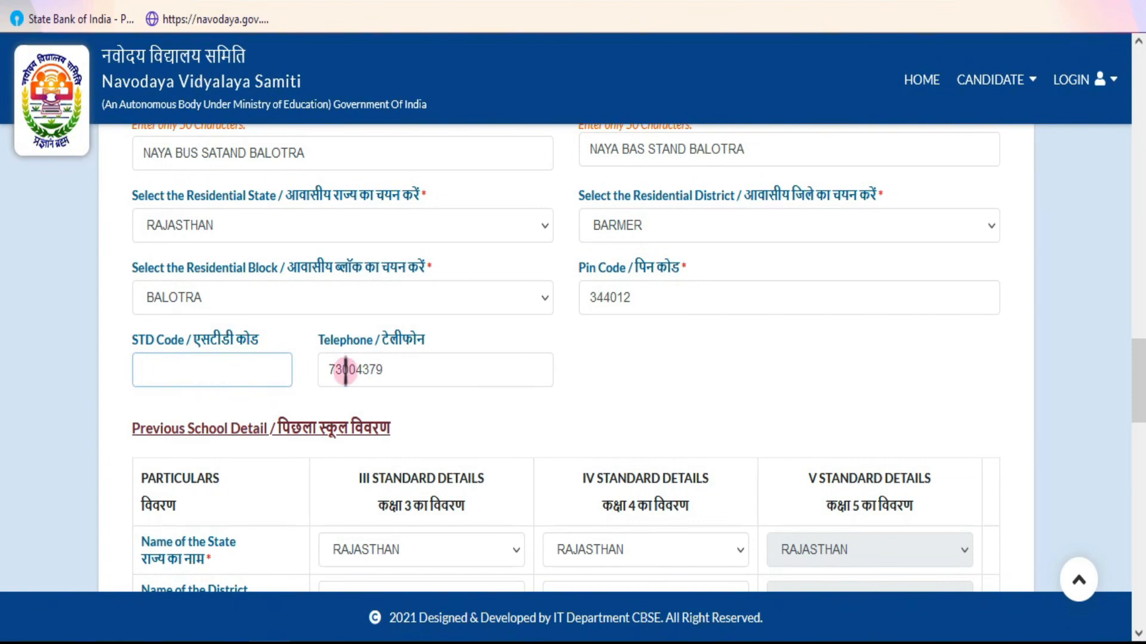
click(422, 379)
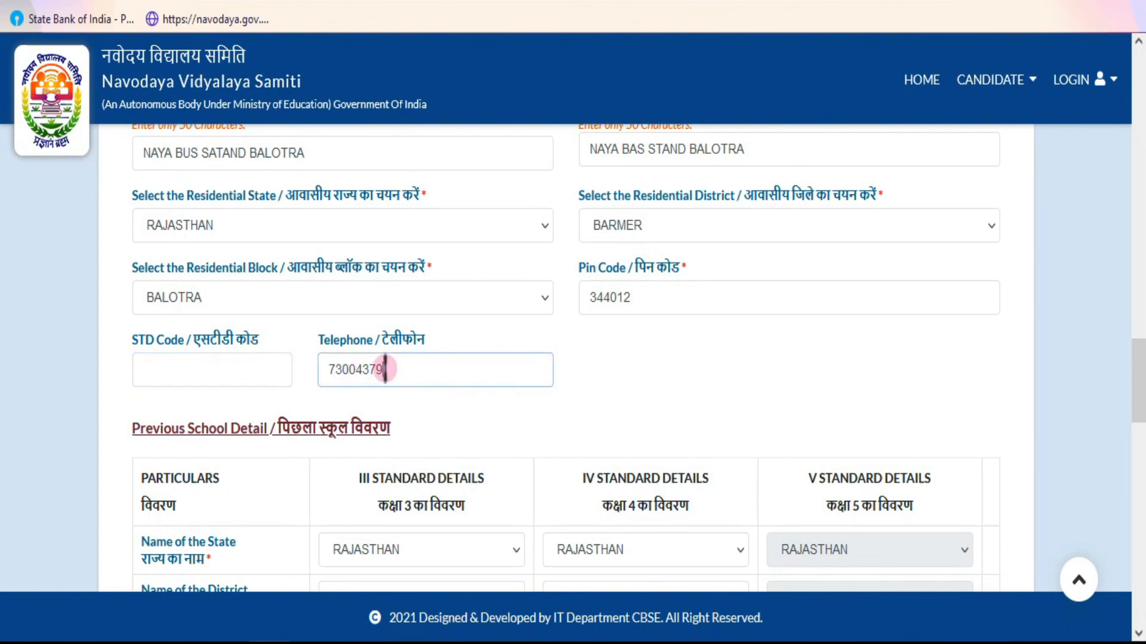
click(221, 370)
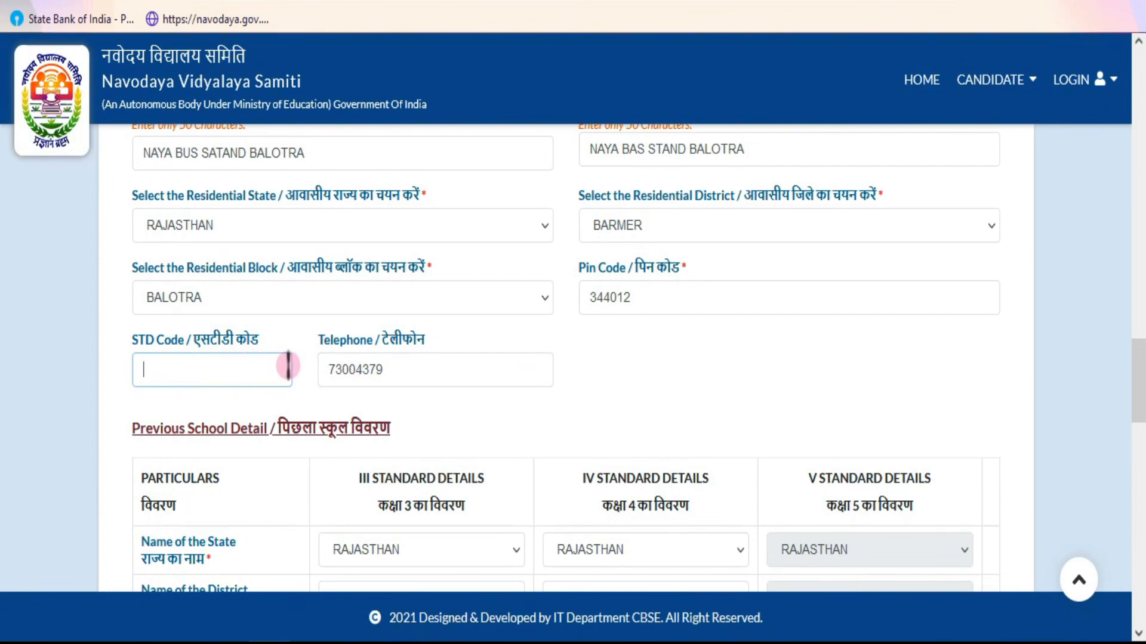
click(406, 369)
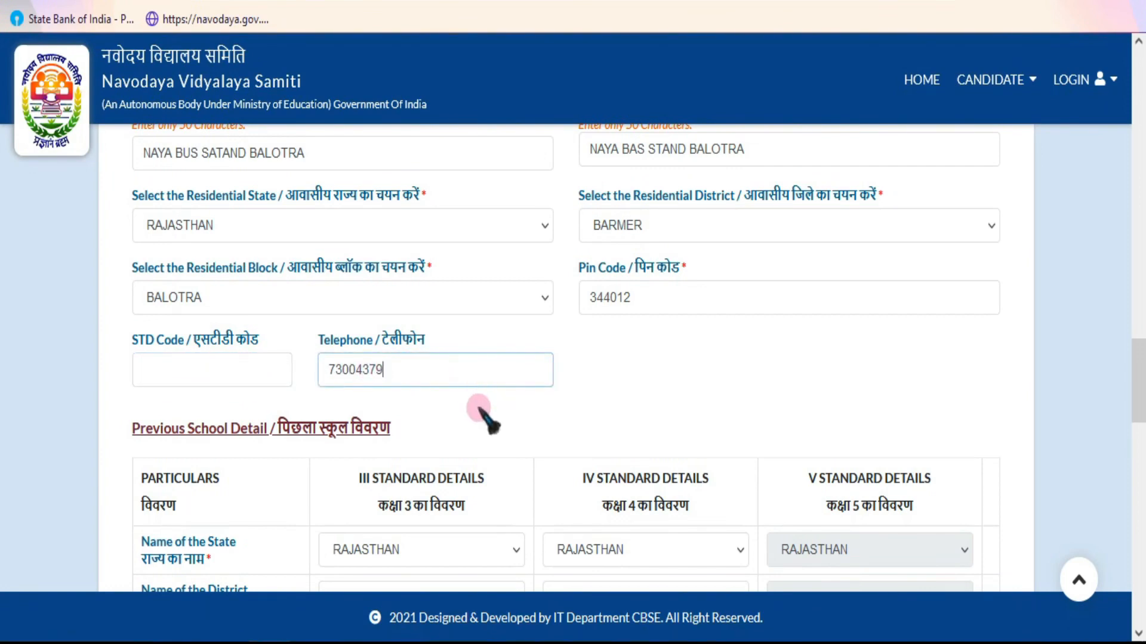
Examine the class III, IV and V columns of the previous school details, including their state, district and block rows.
scroll(483, 410, down, 2)
scroll(485, 382, down, 3)
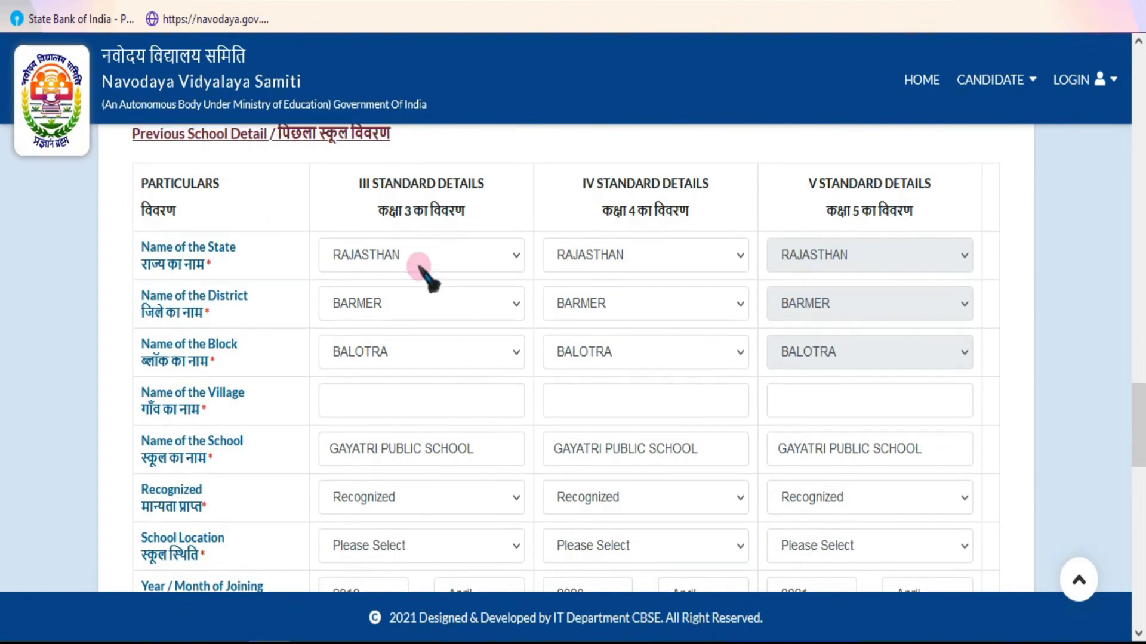
scroll(425, 274, up, 1)
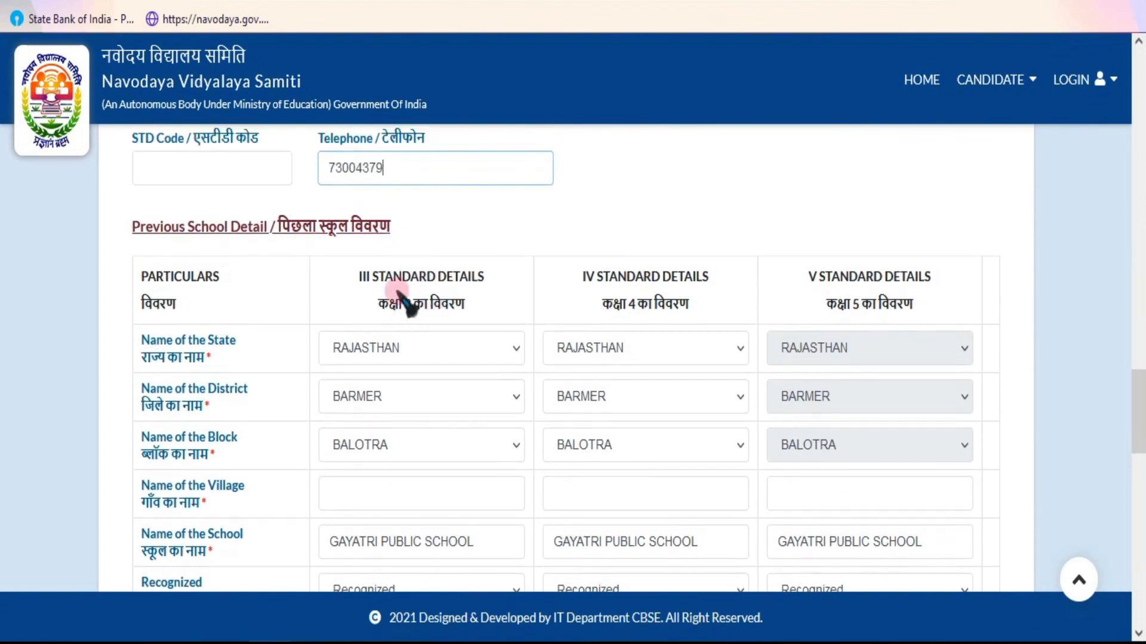
drag(601, 303, 688, 304)
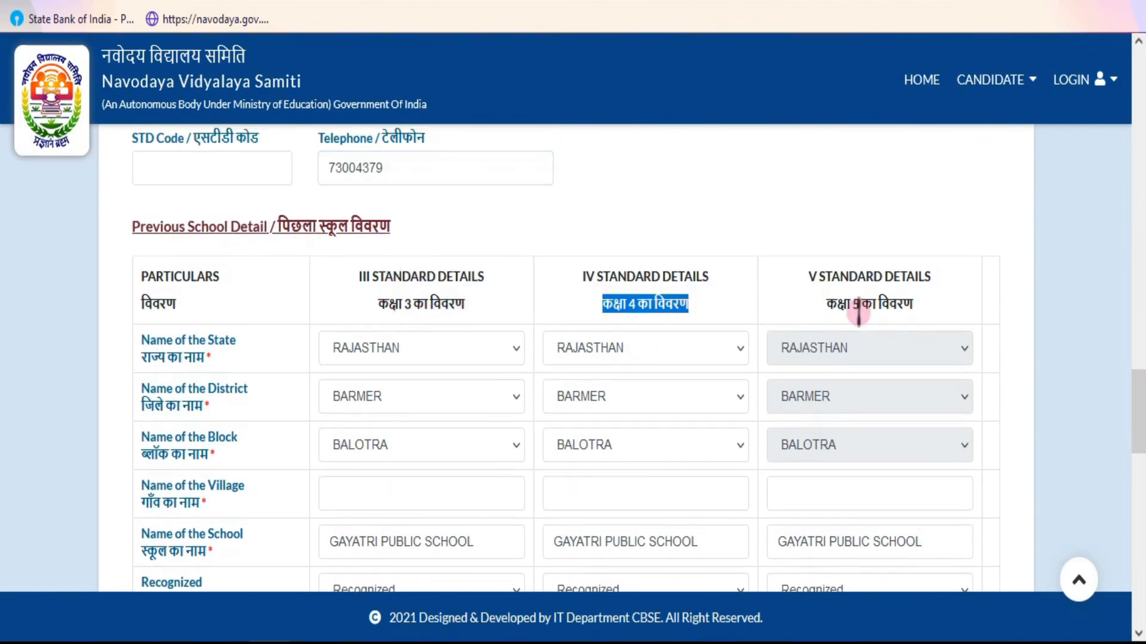
drag(827, 304, 911, 306)
click(406, 348)
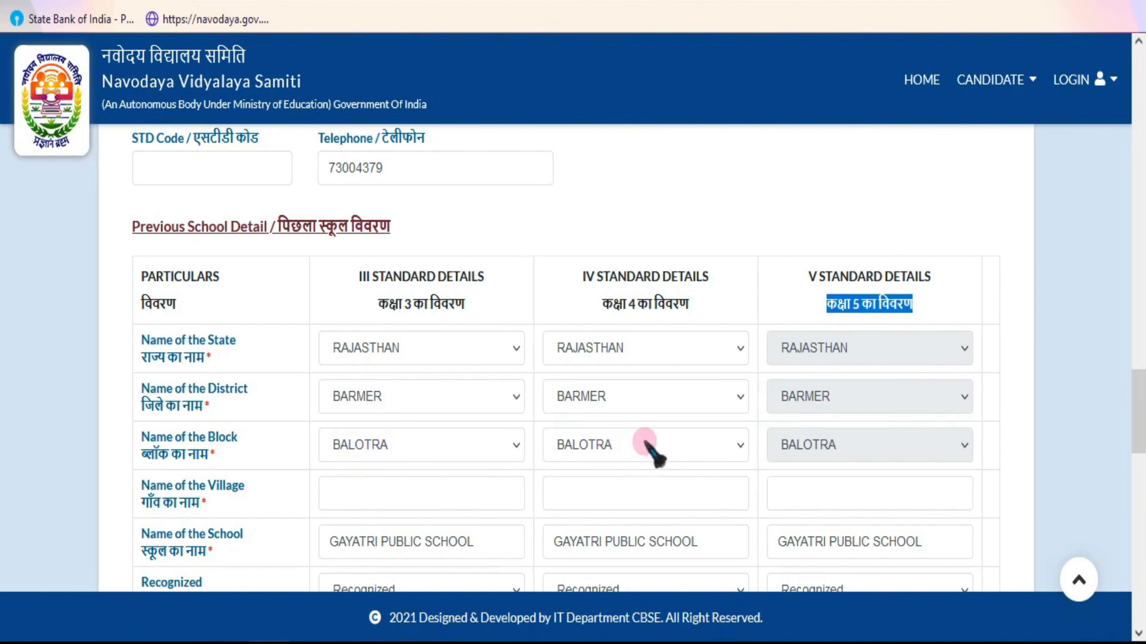
Enter BALOTRA as the village name for the III, IV and V standard details.
click(395, 501)
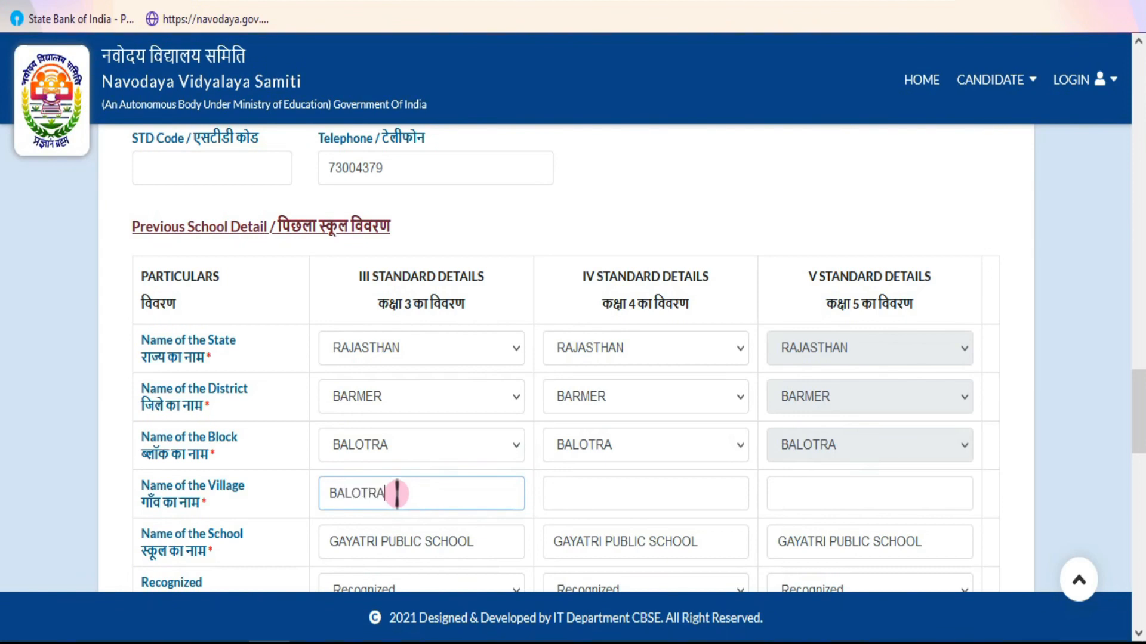
click(608, 498)
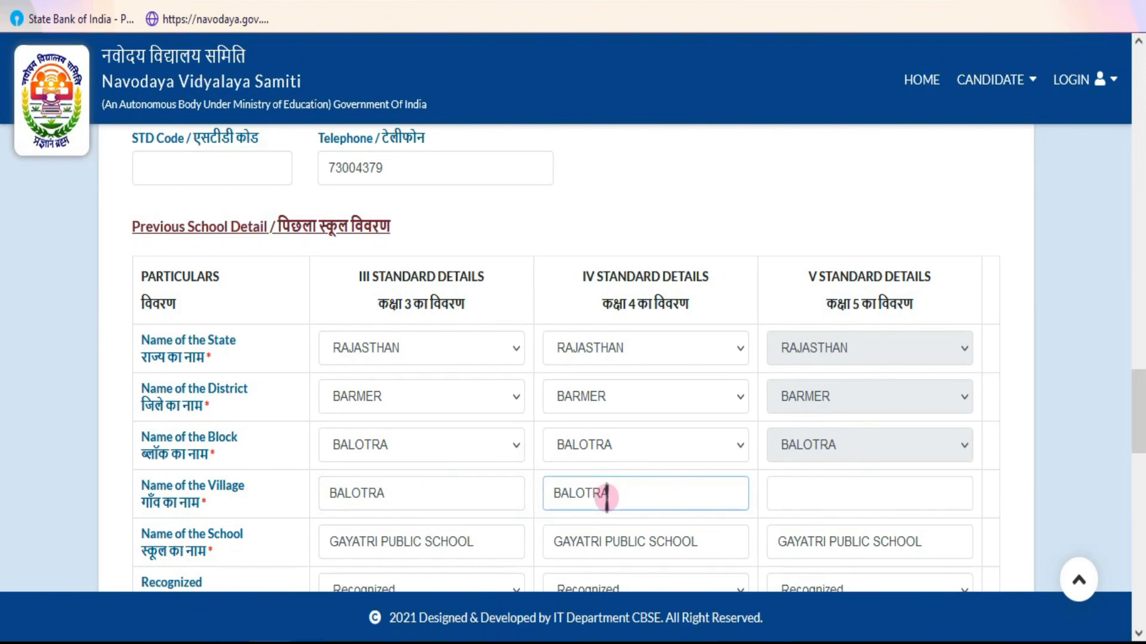
click(829, 493)
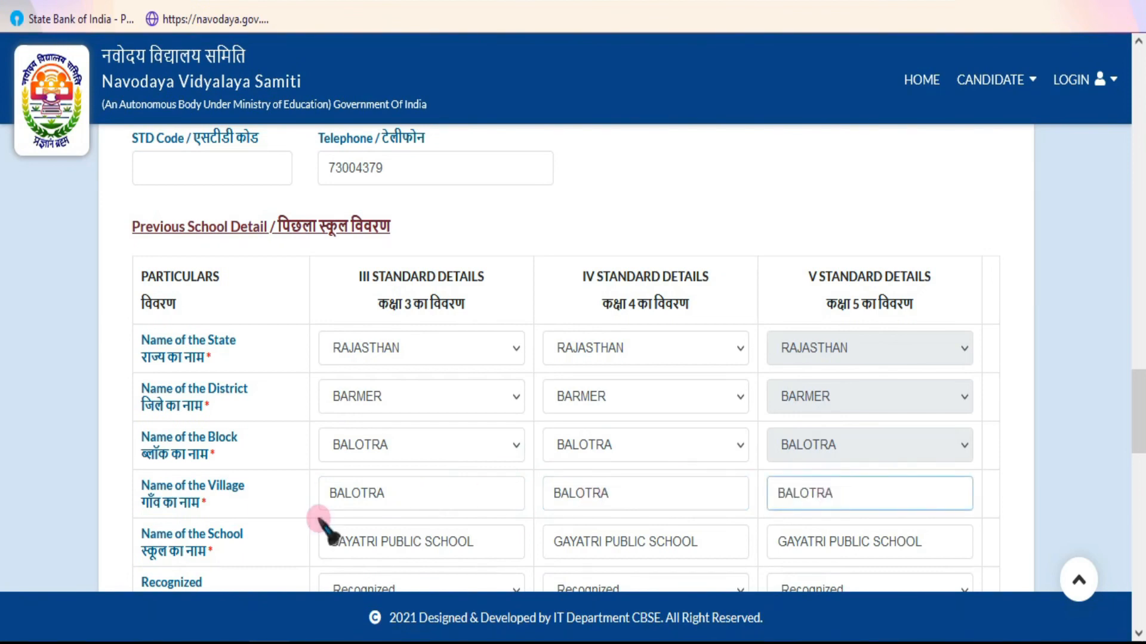
Review the school name entered for each of the III, IV and V standards.
scroll(392, 498, down, 2)
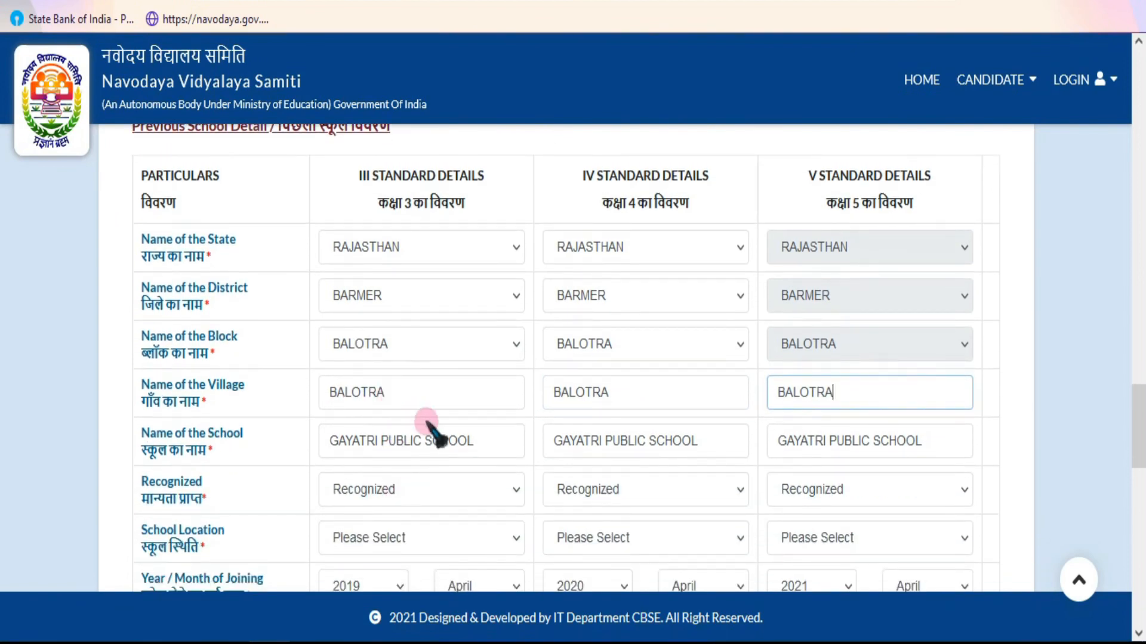
click(374, 442)
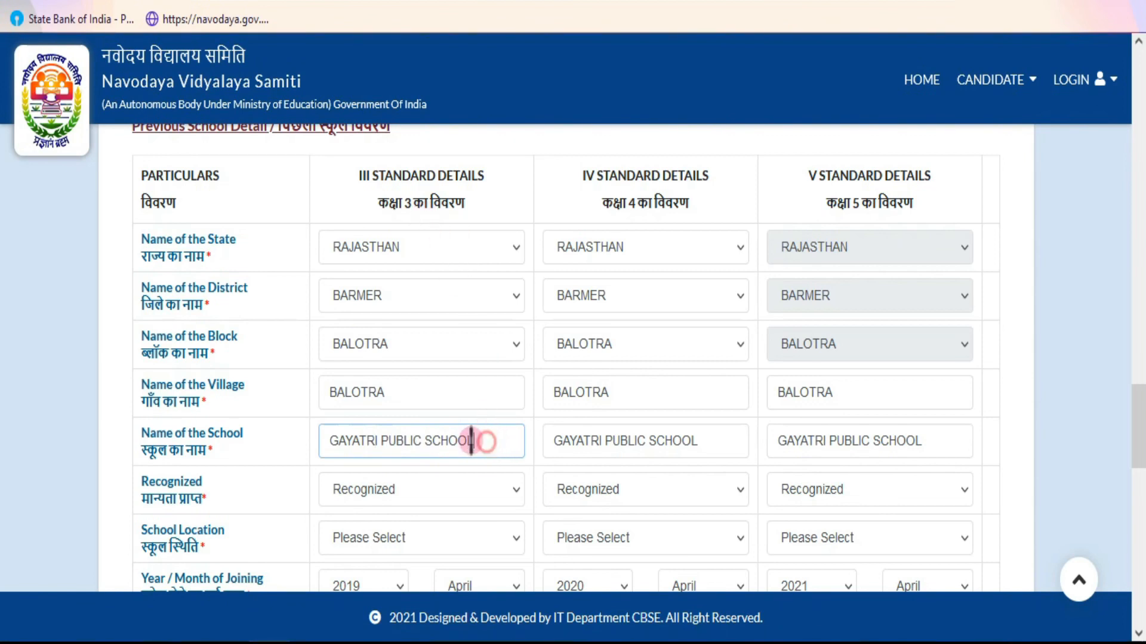
drag(484, 441, 321, 441)
drag(716, 444, 553, 441)
drag(943, 440, 783, 438)
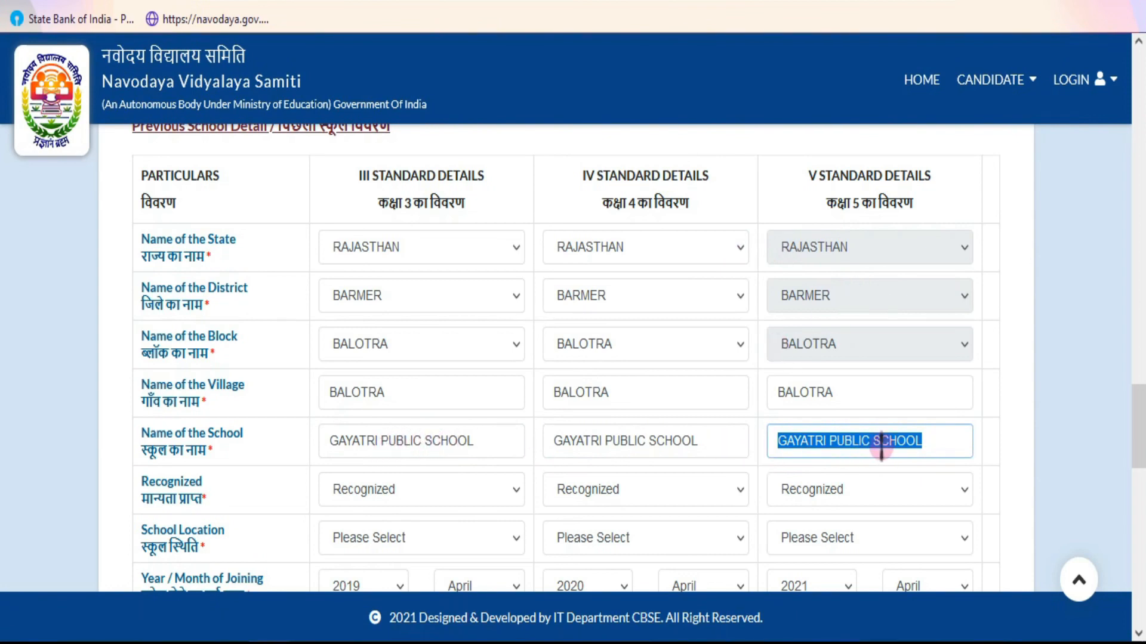
Set the school location to Urban for the III, IV and V standard details.
scroll(880, 447, down, 2)
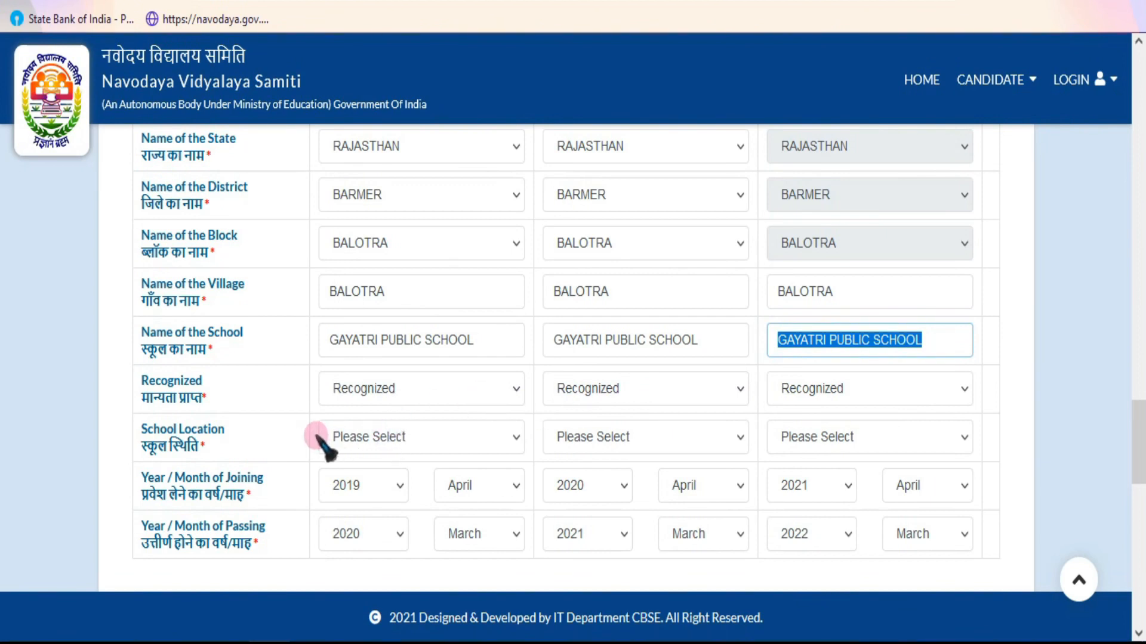
click(444, 434)
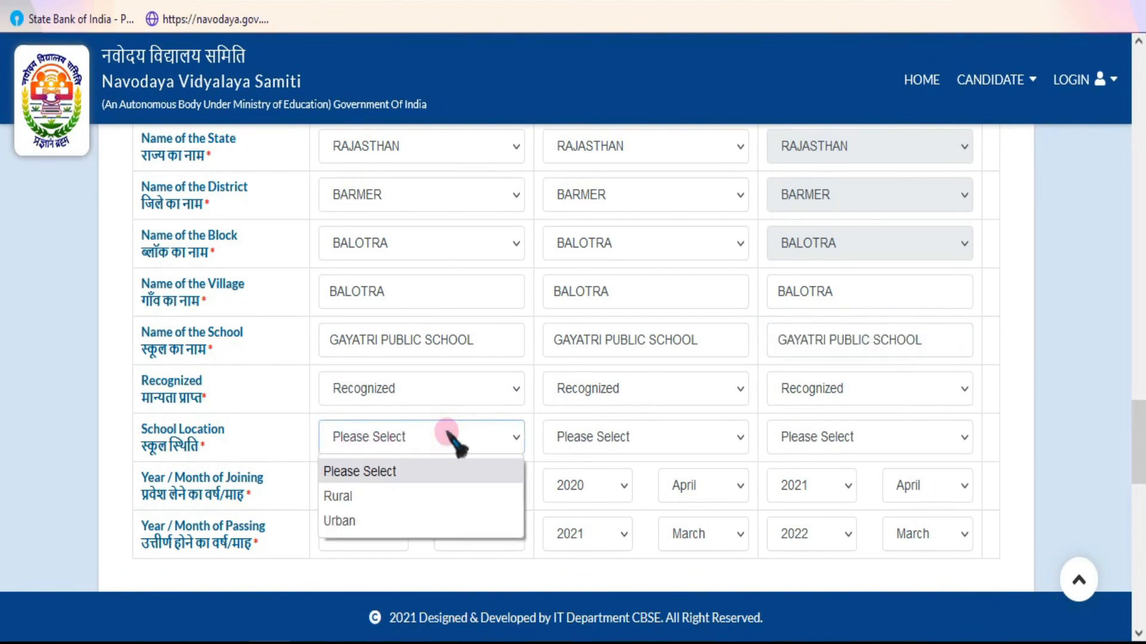
click(382, 523)
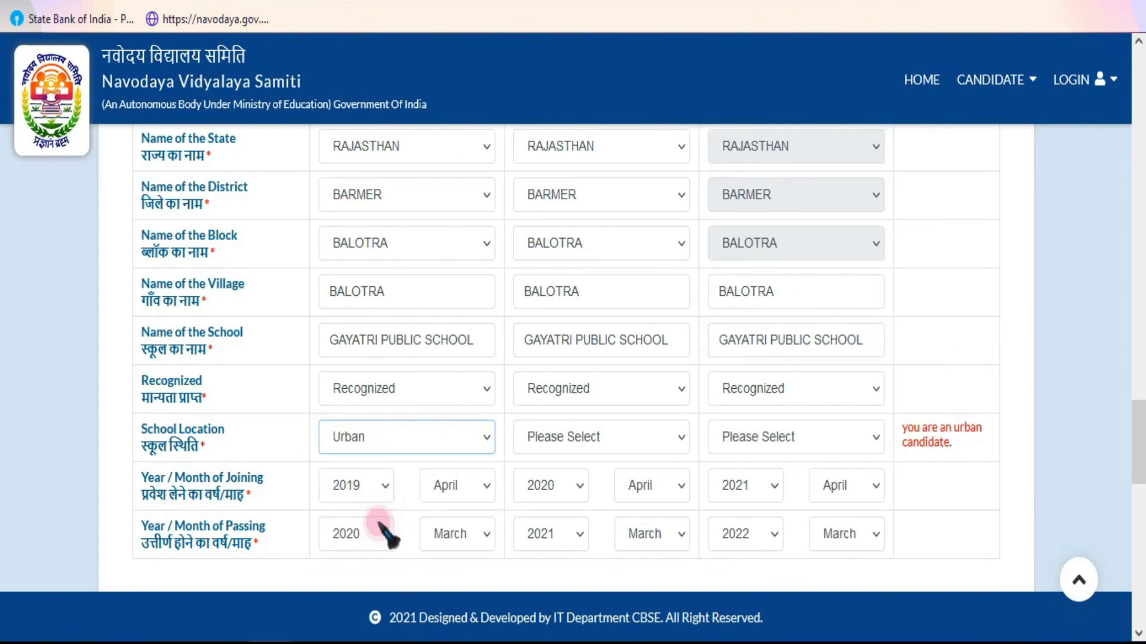
click(615, 435)
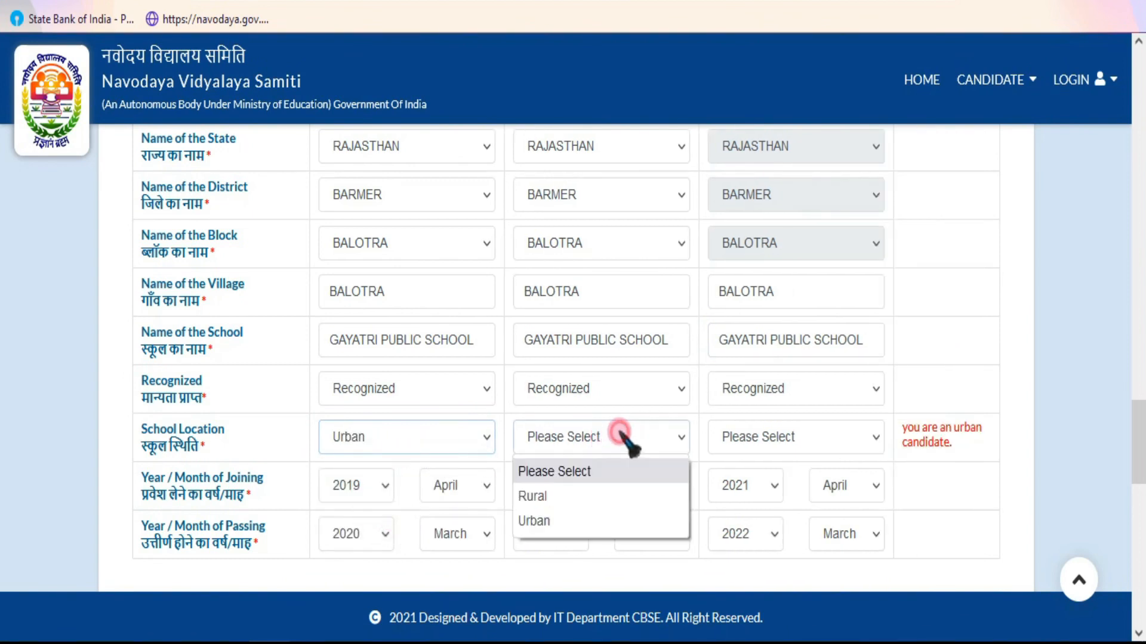
click(535, 521)
click(781, 437)
click(763, 523)
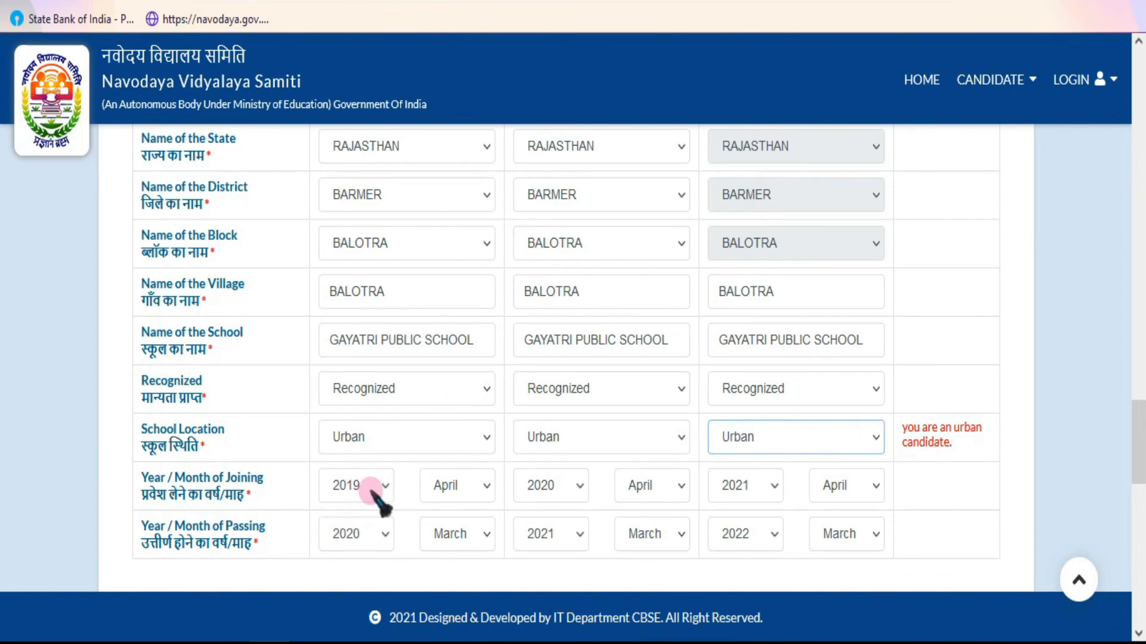
Review the year and month of joining and passing for the III, IV and V standards, including the available options.
scroll(376, 499, up, 5)
scroll(417, 417, down, 5)
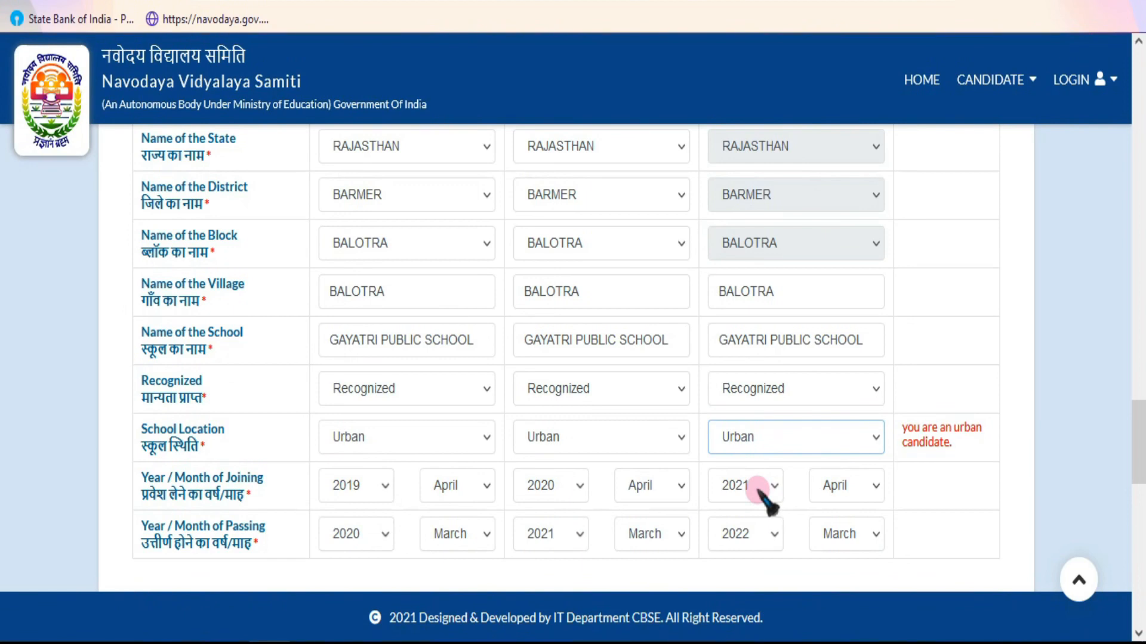
scroll(762, 498, up, 2)
scroll(778, 454, down, 2)
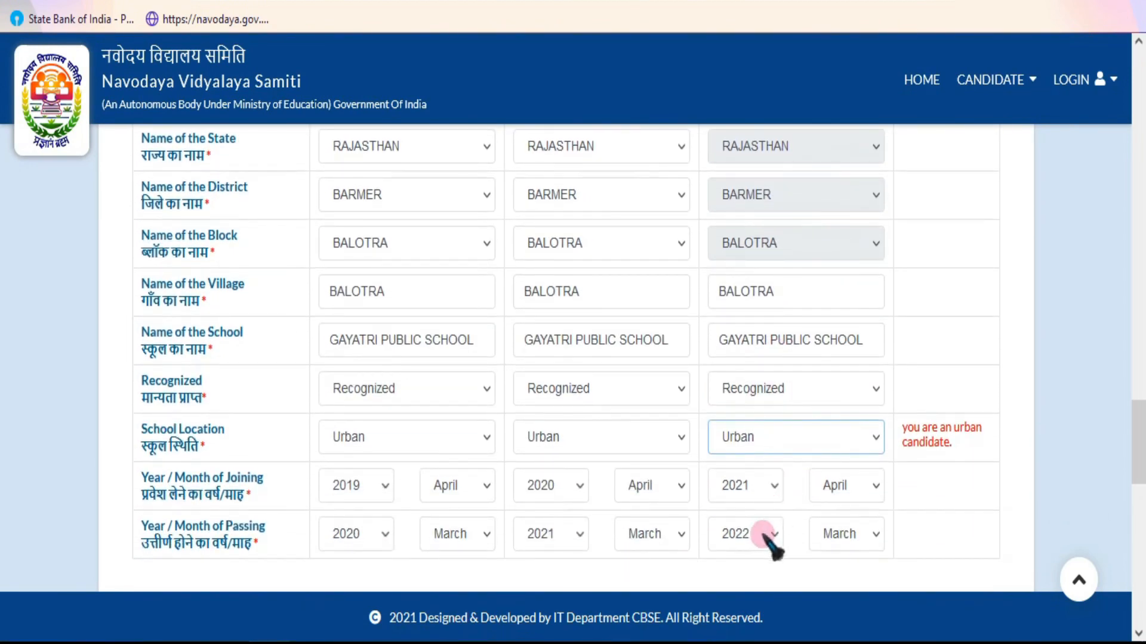
click(480, 488)
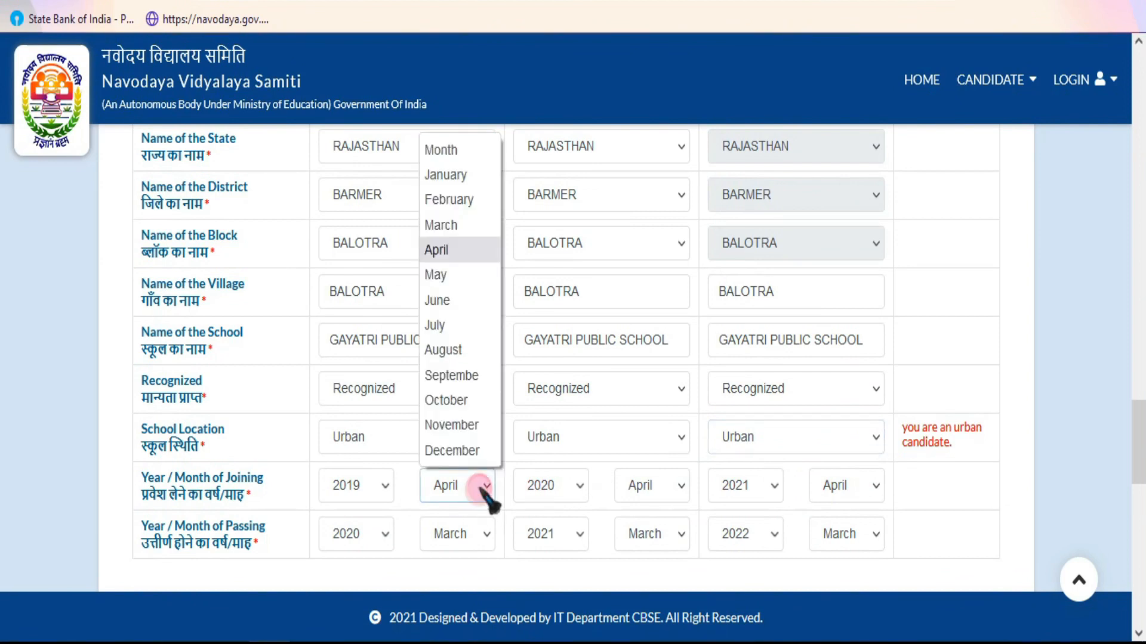
click(485, 490)
click(382, 483)
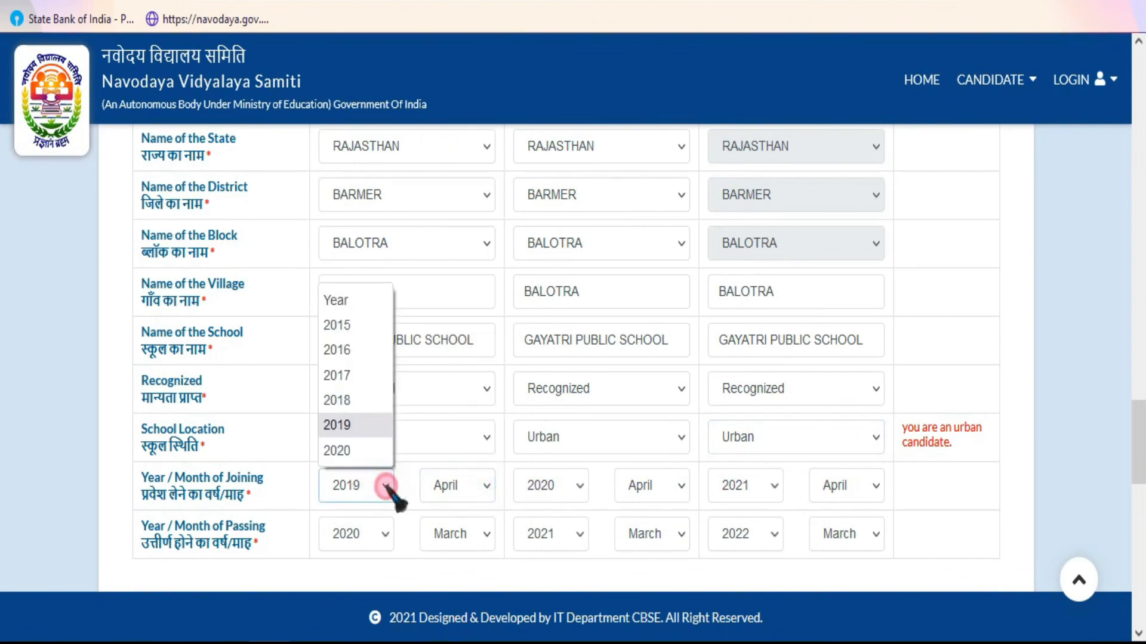
click(478, 492)
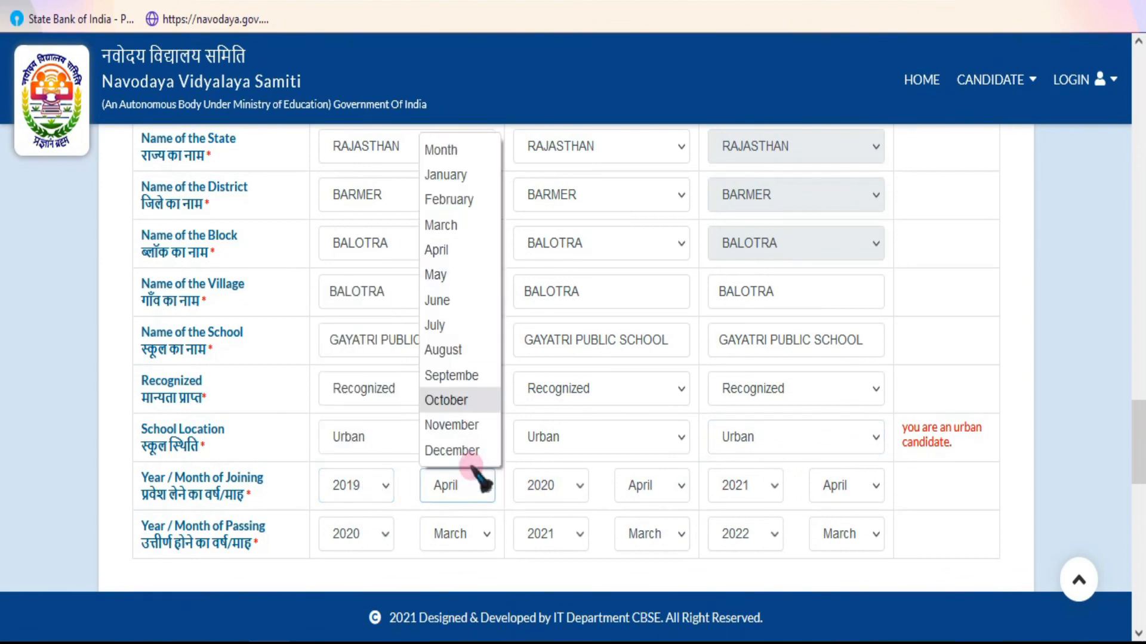
click(476, 485)
click(868, 497)
click(864, 496)
click(869, 533)
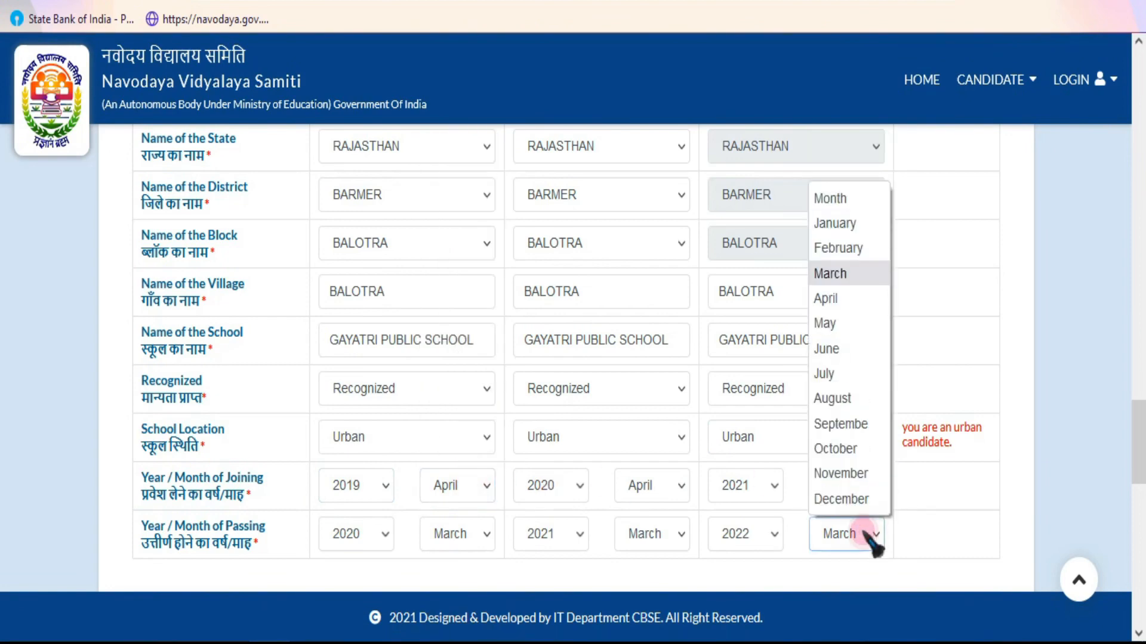
click(591, 394)
Check the undertaking and the photo's size and format requirements, and upload the candidate's passport photo.
scroll(592, 385, down, 2)
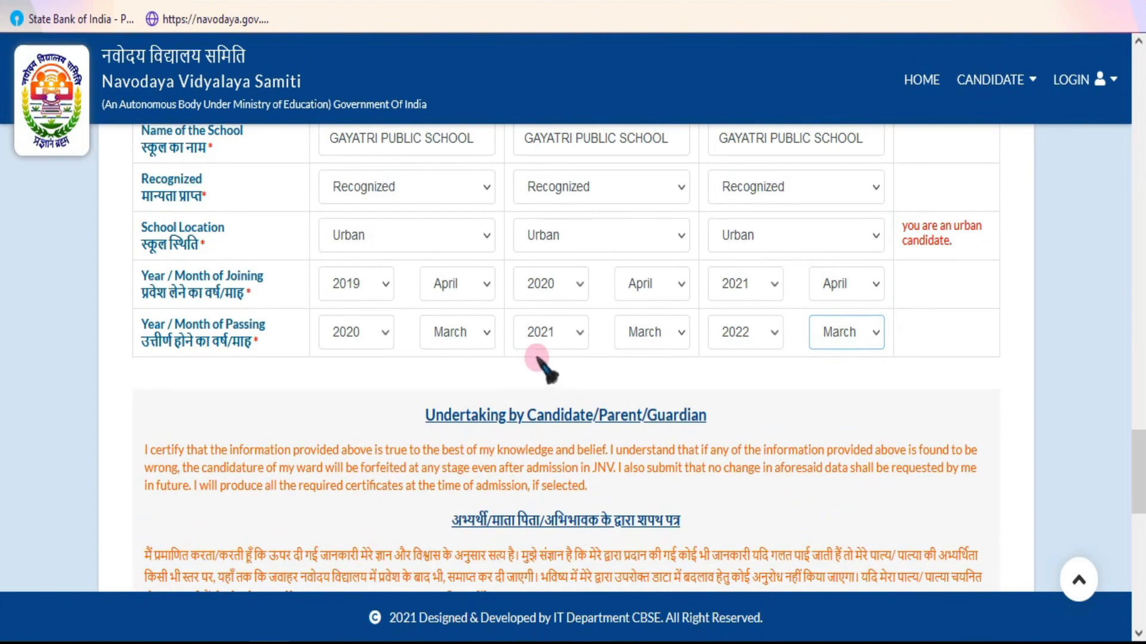
scroll(531, 366, down, 3)
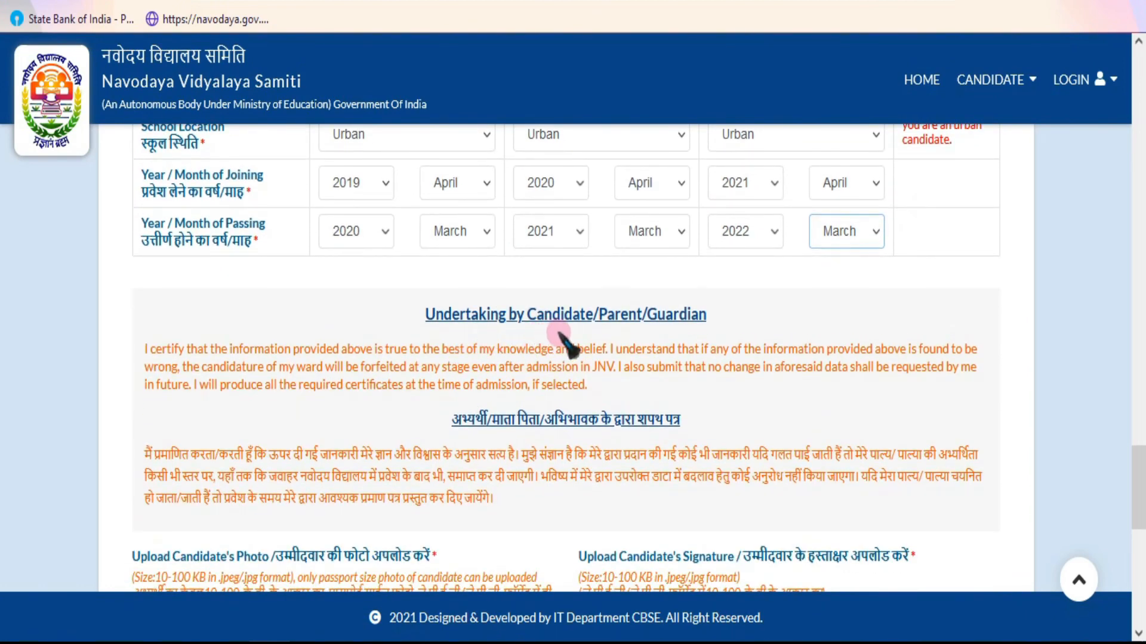
scroll(709, 345, down, 2)
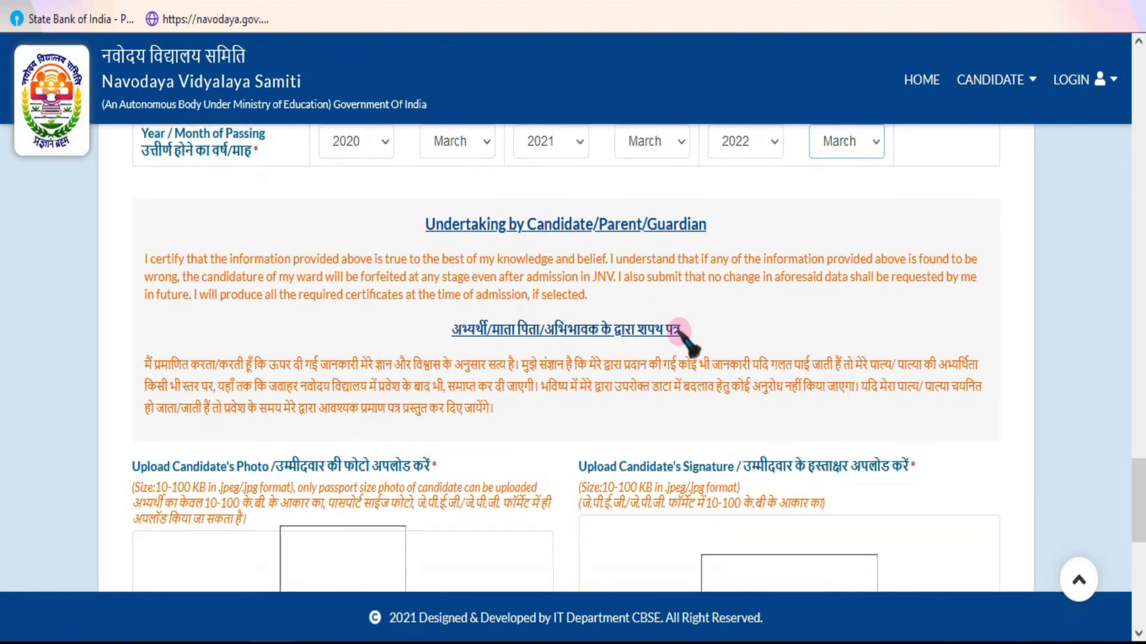
scroll(525, 364, down, 3)
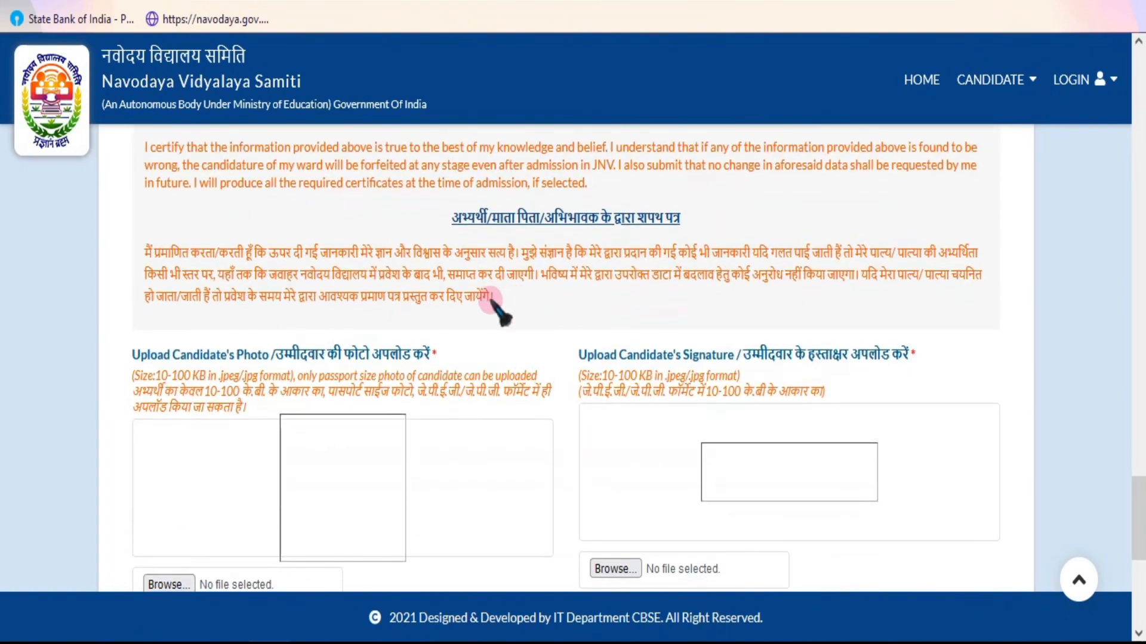
scroll(262, 298, down, 4)
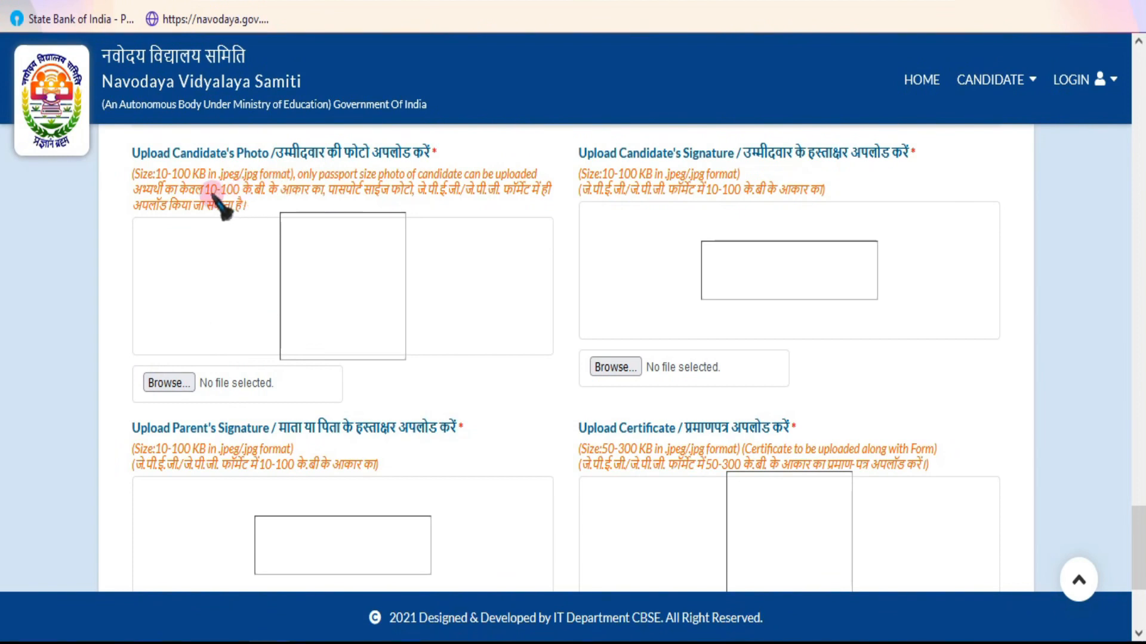
drag(156, 173, 190, 174)
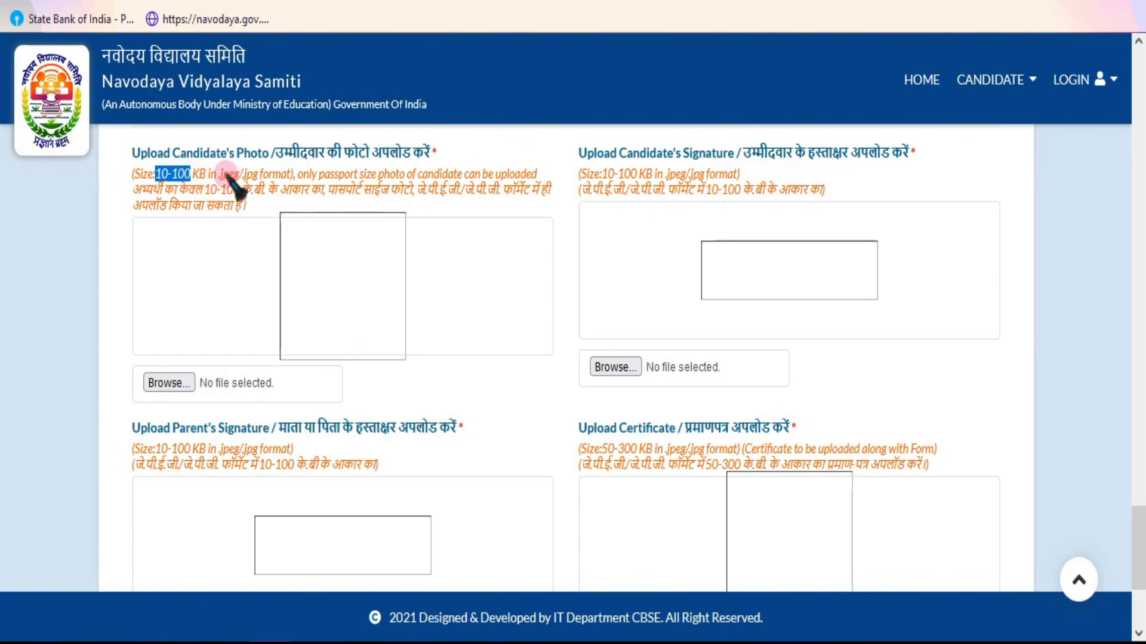
drag(220, 173, 282, 177)
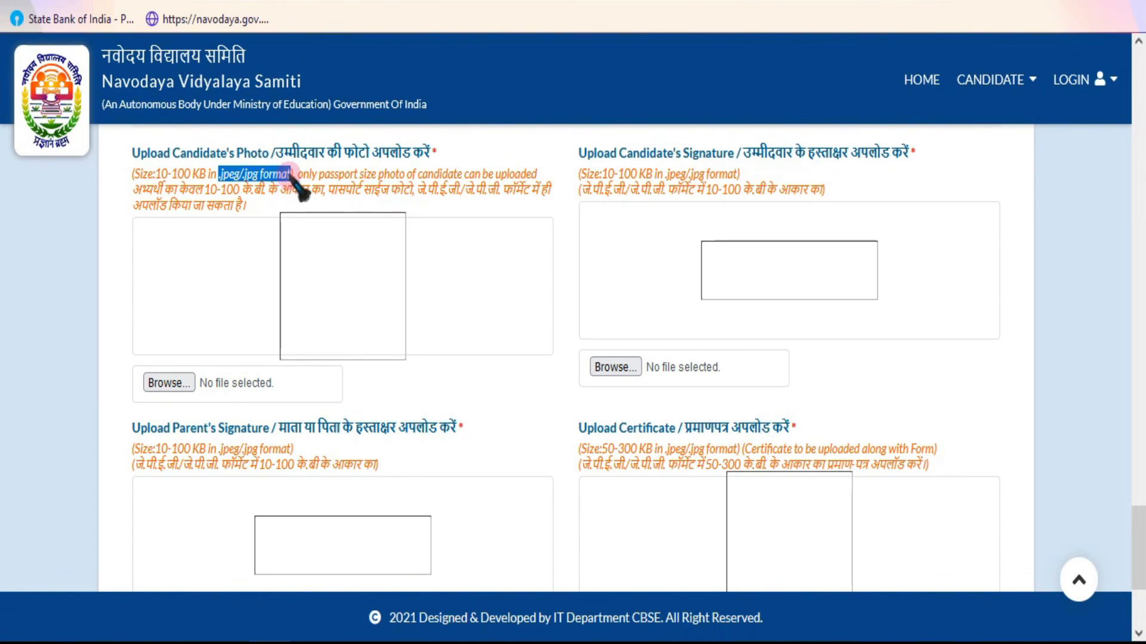
click(179, 382)
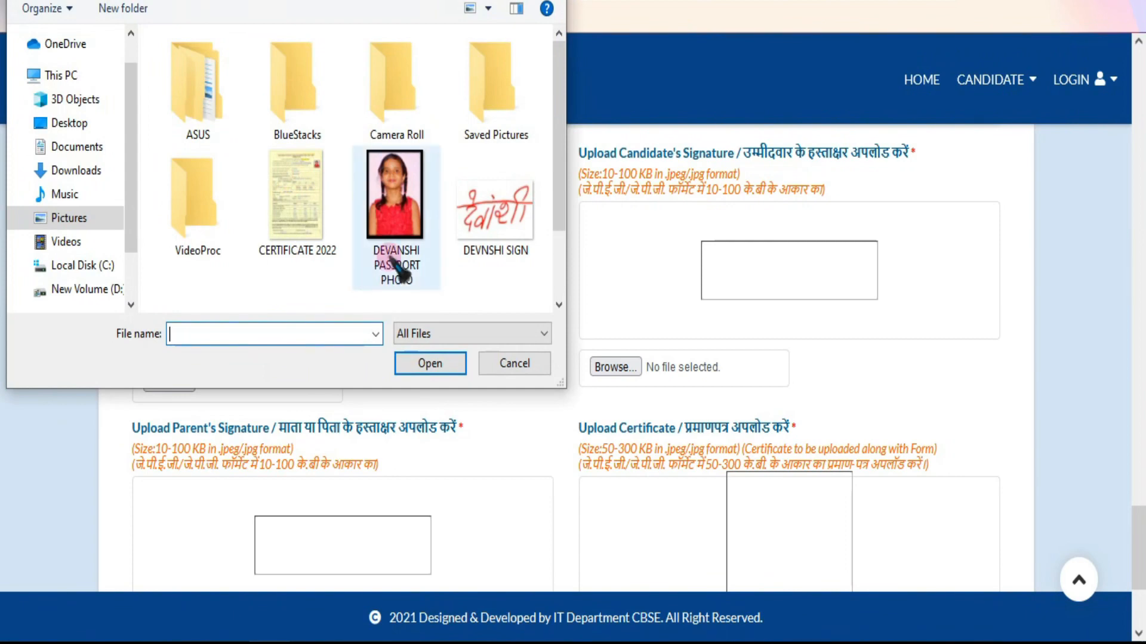
double_click(412, 260)
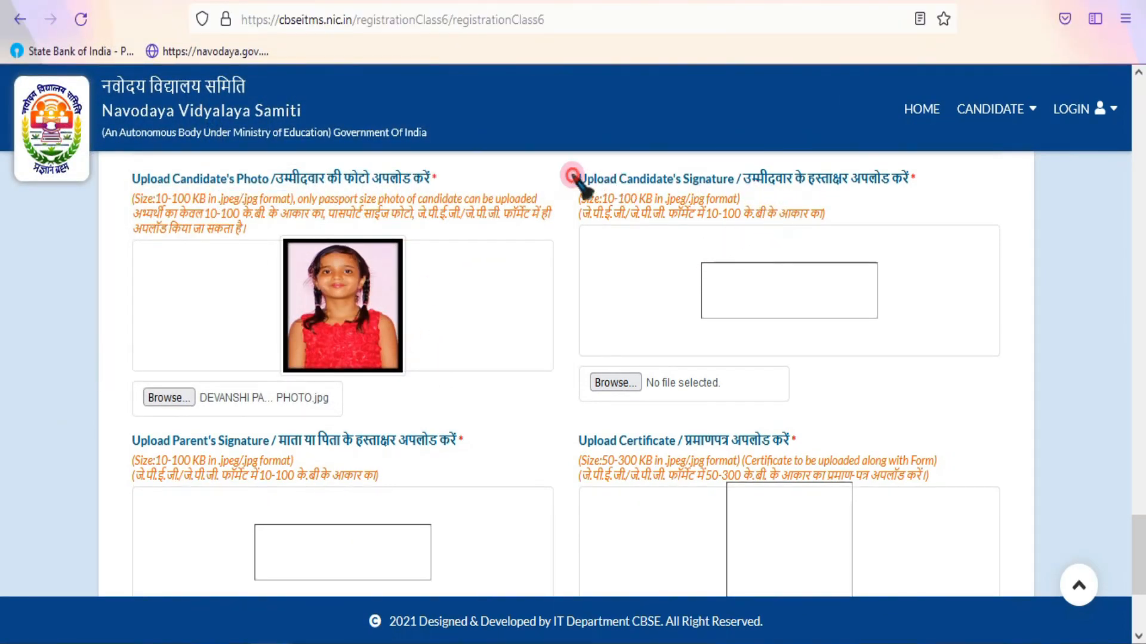
Check the candidate signature's size and format requirements and upload the candidate's signature image.
drag(573, 177, 735, 191)
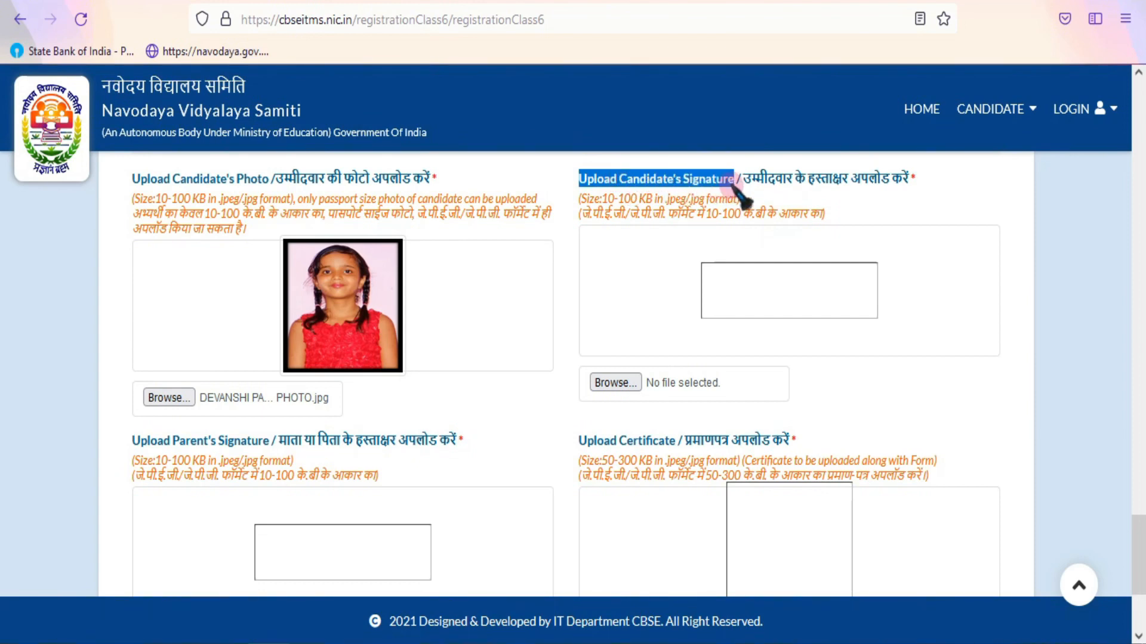
click(602, 198)
mouse_move(616, 198)
mouse_down()
mouse_move(723, 220)
mouse_move(719, 200)
mouse_up()
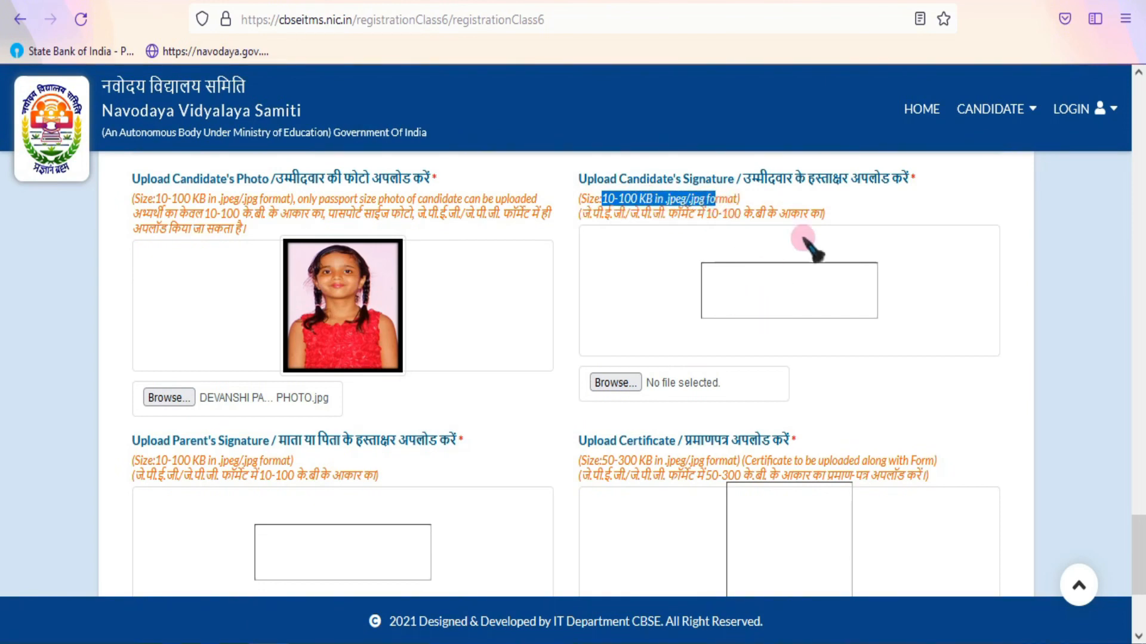
click(615, 382)
click(498, 248)
click(457, 381)
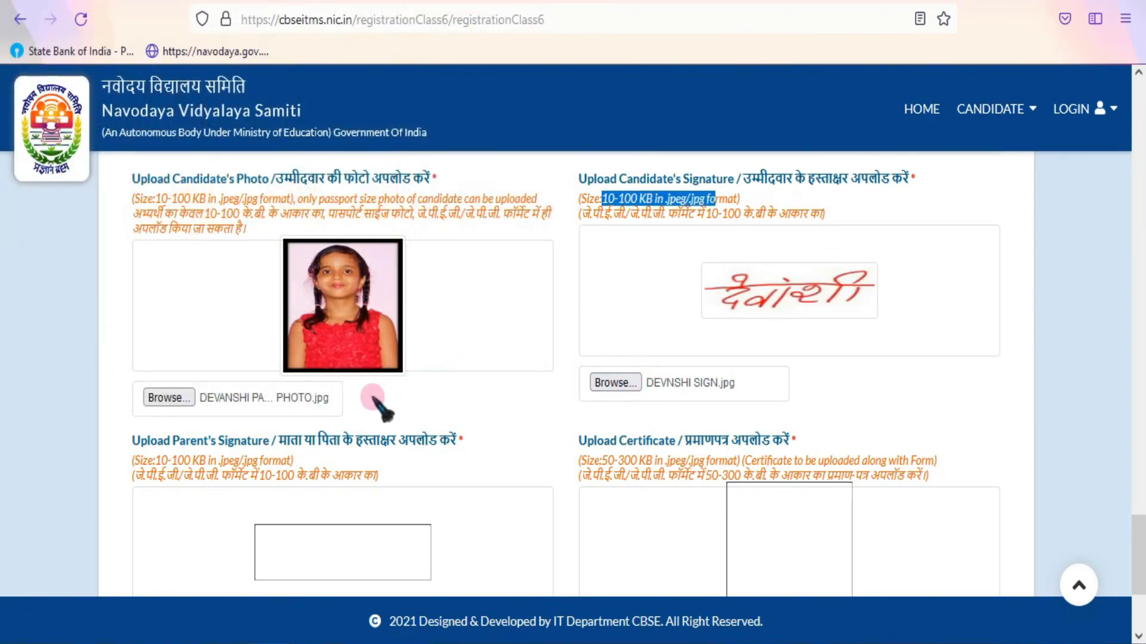
Upload the father's signature image as the parent's signature.
scroll(376, 400, down, 3)
scroll(382, 370, down, 3)
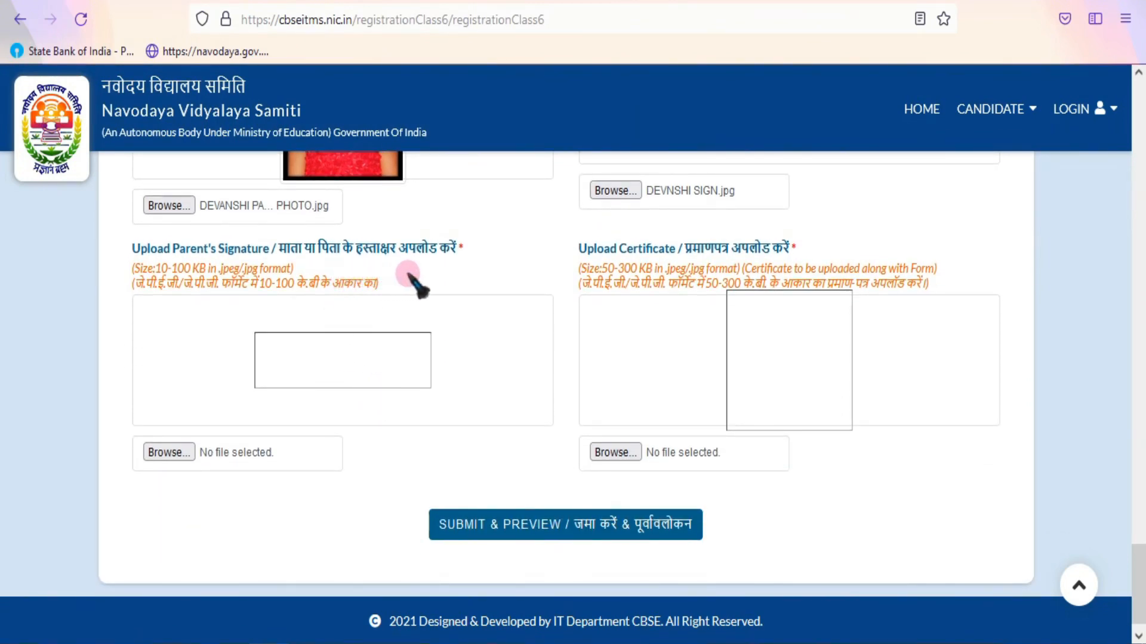
click(174, 453)
scroll(382, 273, down, 2)
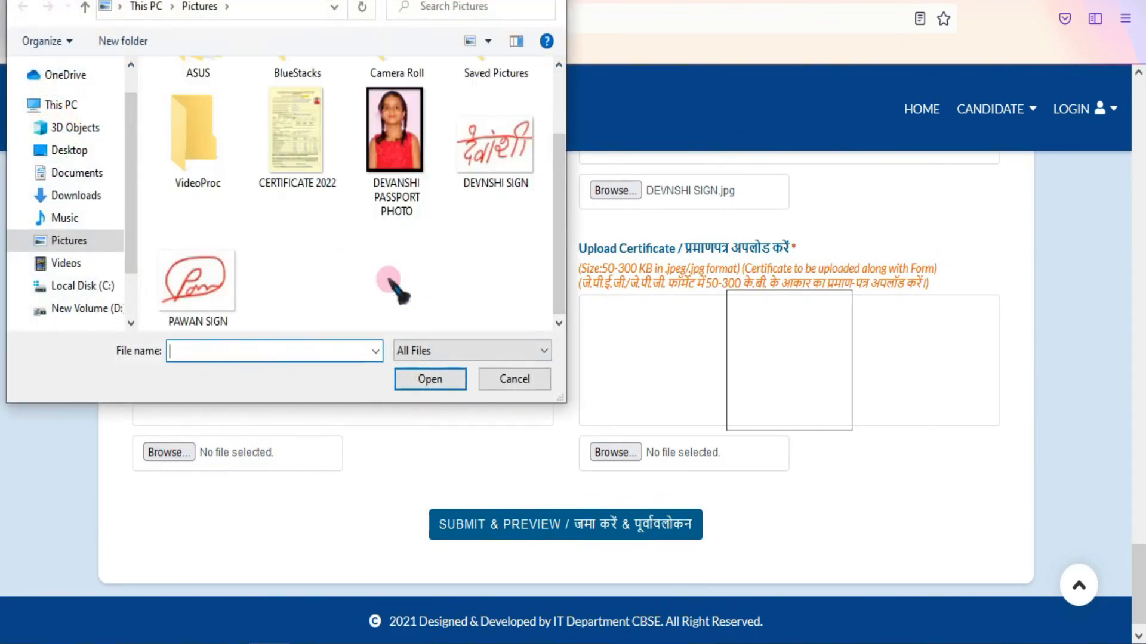
click(205, 290)
click(429, 379)
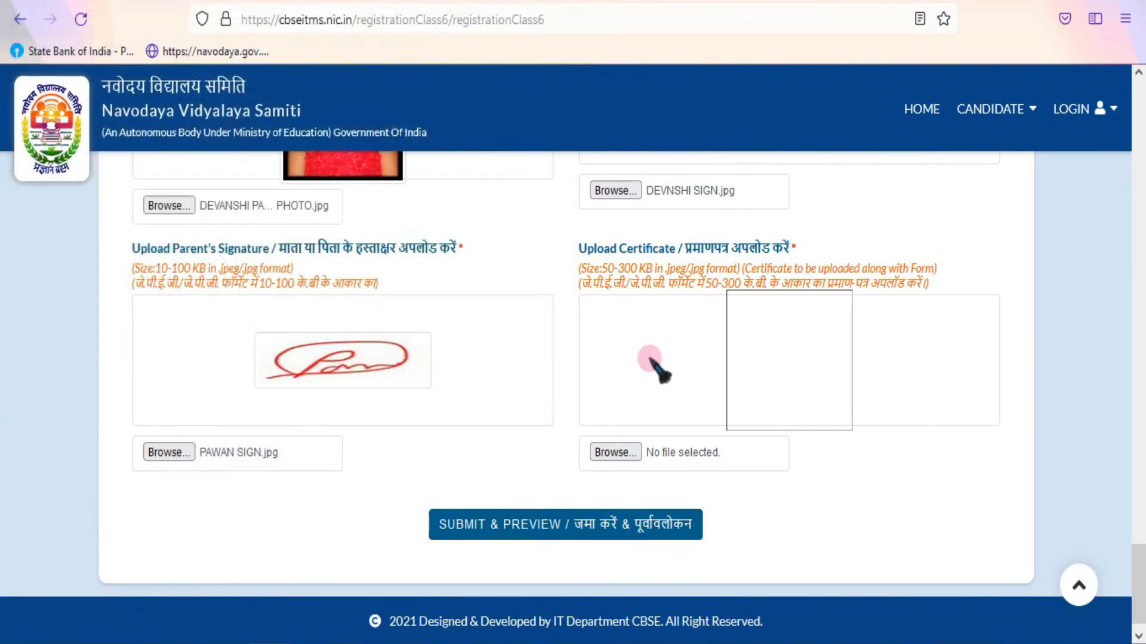
Check the certificate's file size requirement and upload CERTIFICATE 2022 as the certificate.
drag(570, 248, 797, 268)
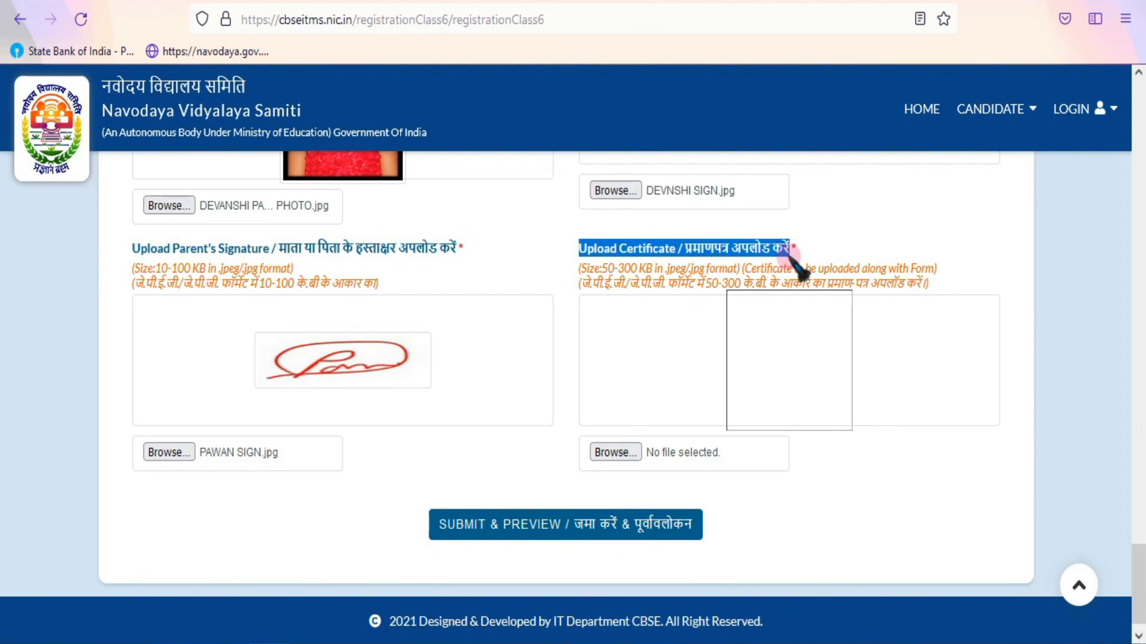
drag(603, 267, 660, 268)
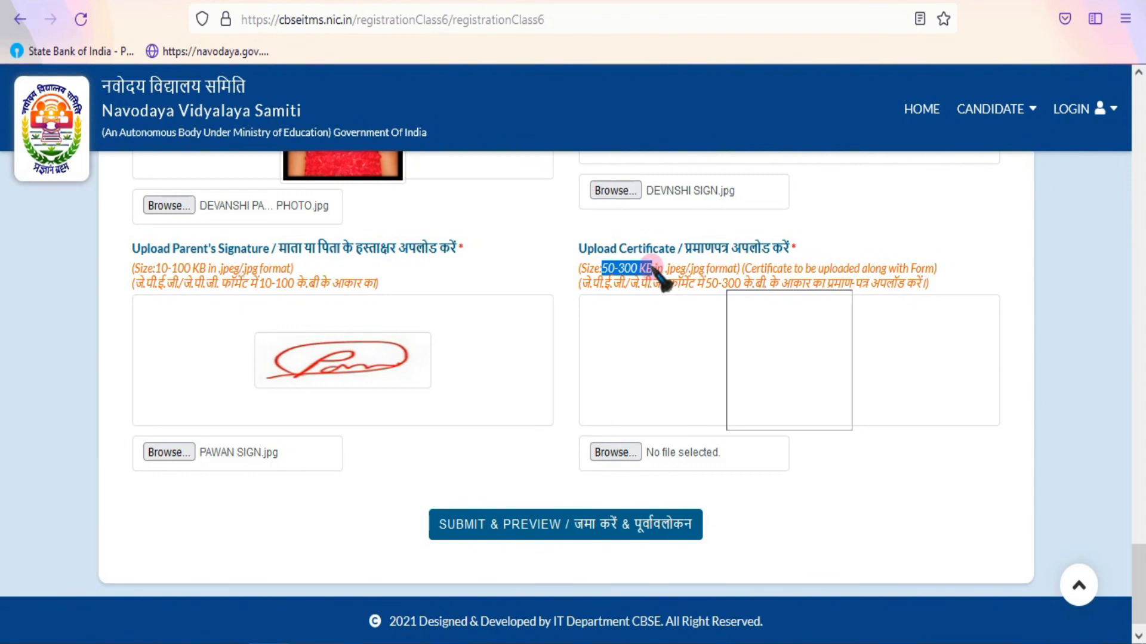
click(613, 452)
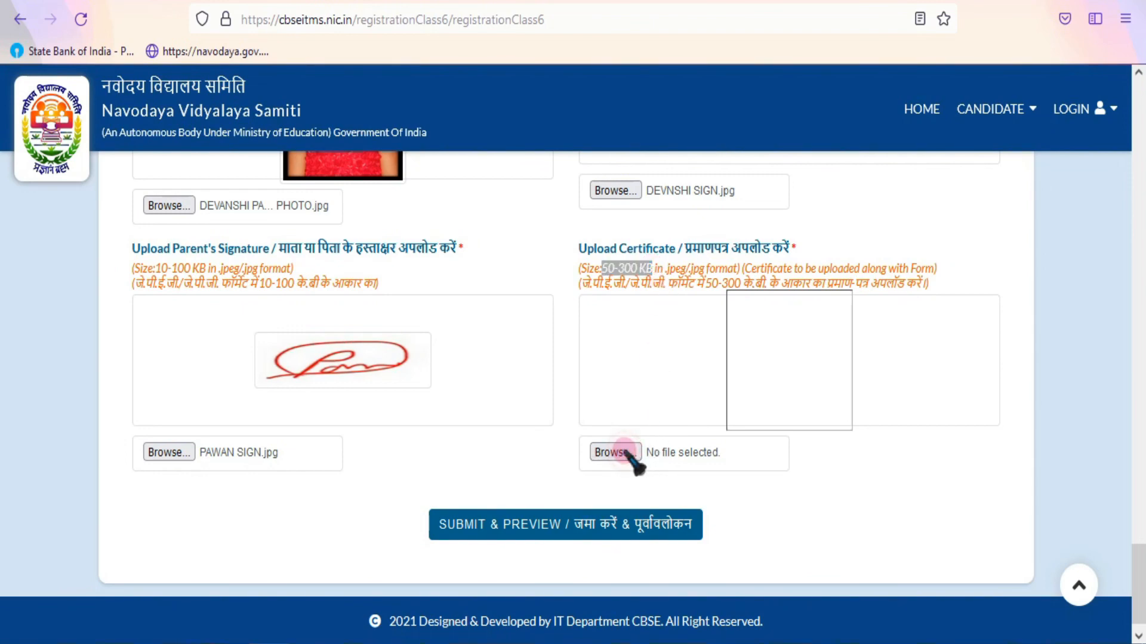
click(316, 253)
click(430, 381)
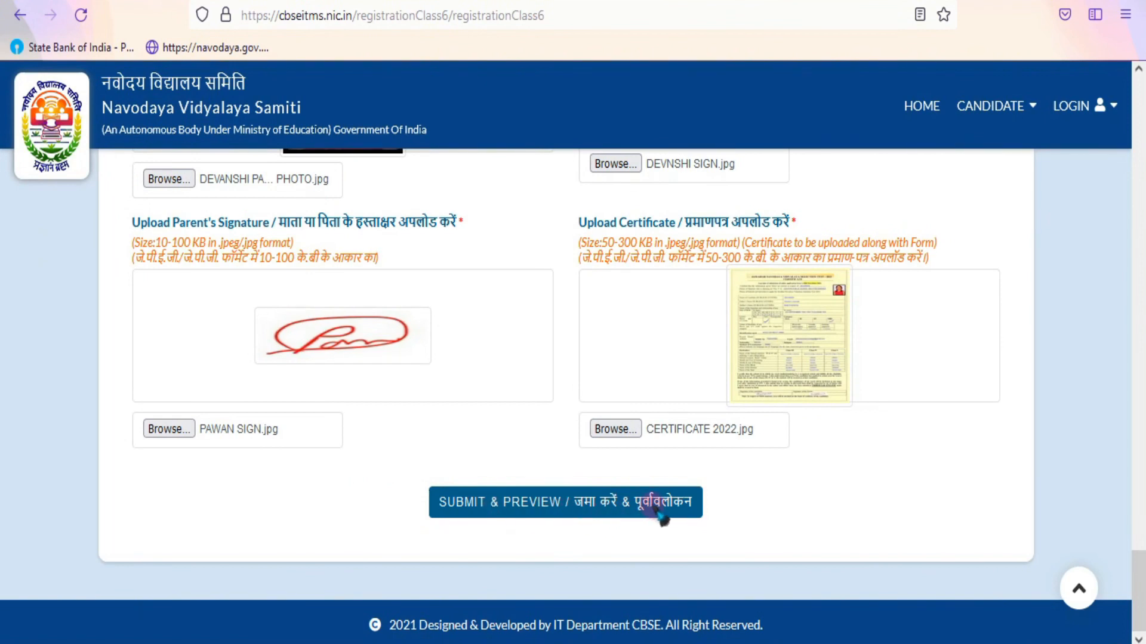
Submit the completed registration form for preview and check the candidate's school and personal details.
click(573, 506)
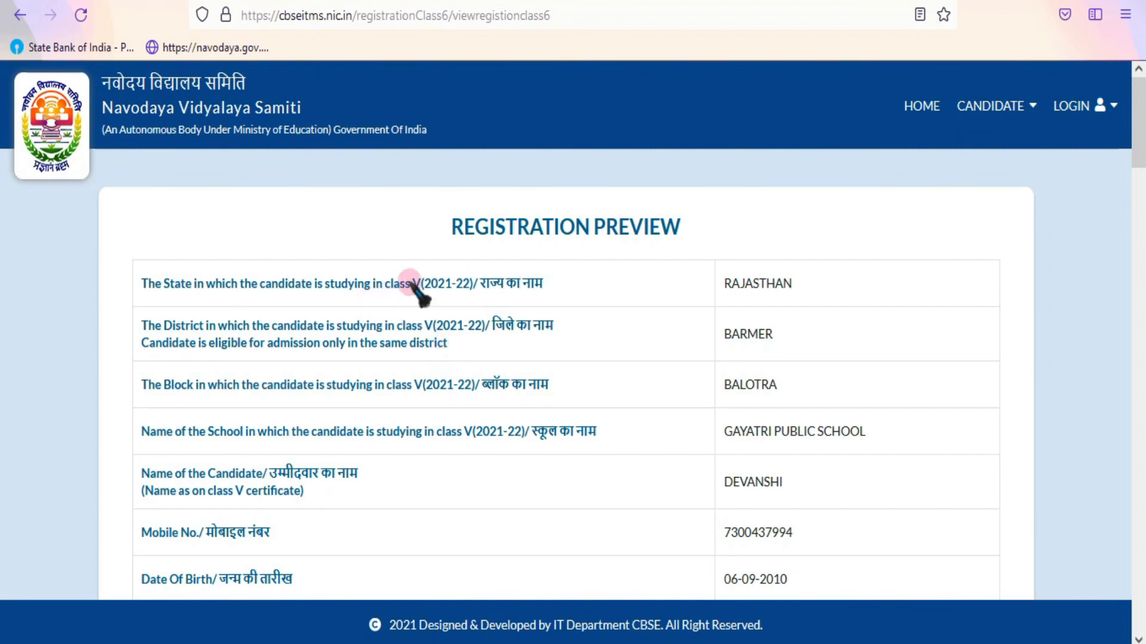
drag(455, 228, 706, 239)
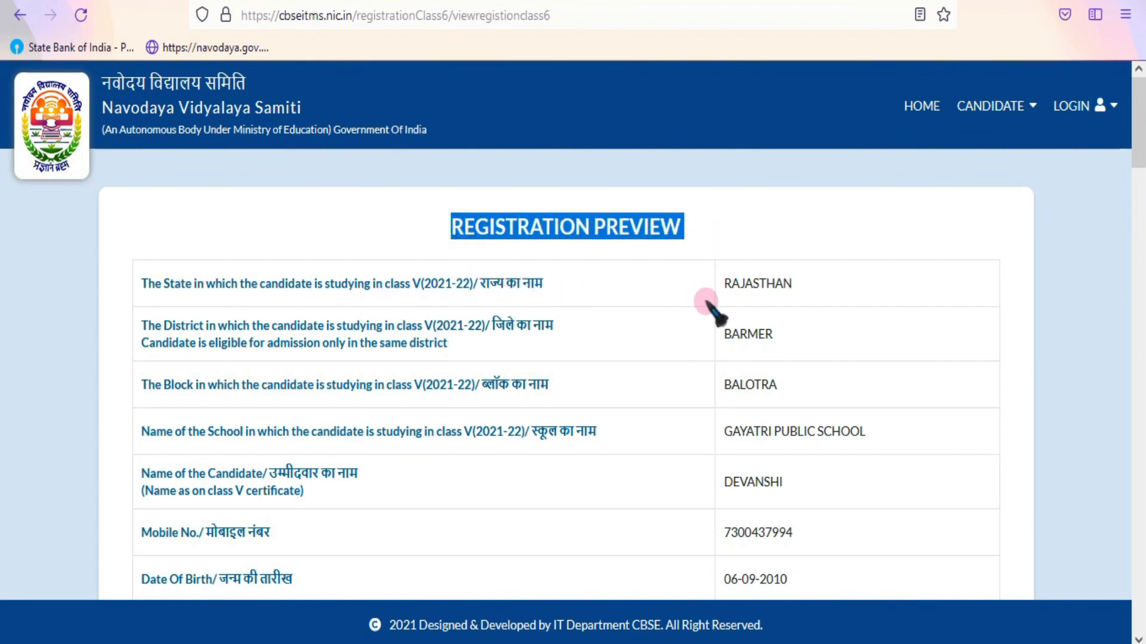
scroll(712, 307, down, 6)
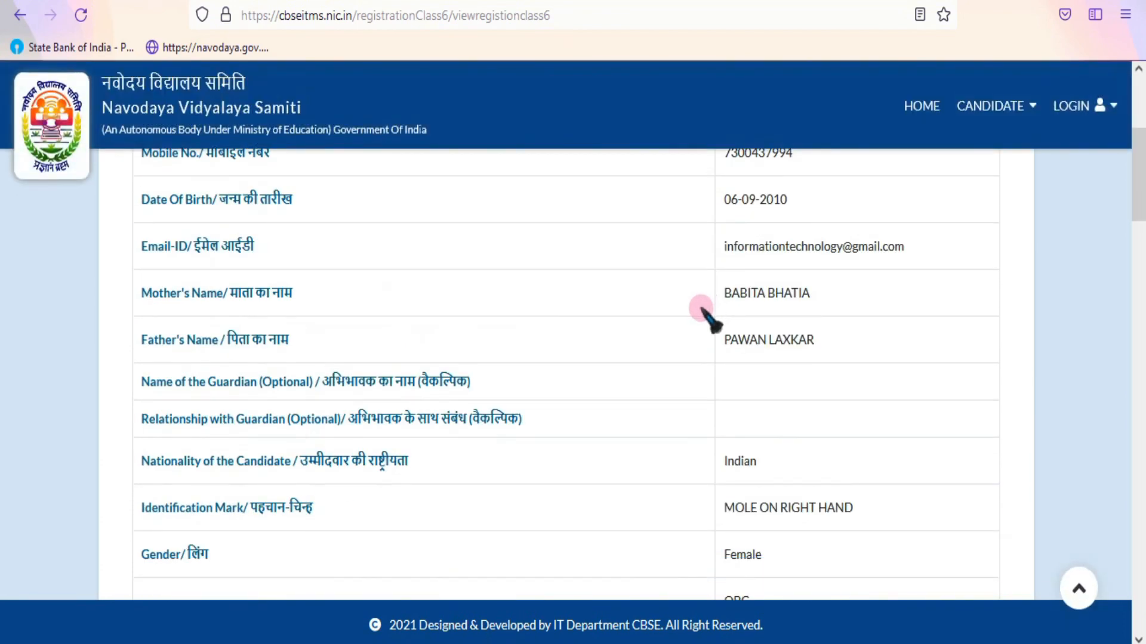
scroll(710, 321, down, 2)
scroll(710, 320, down, 2)
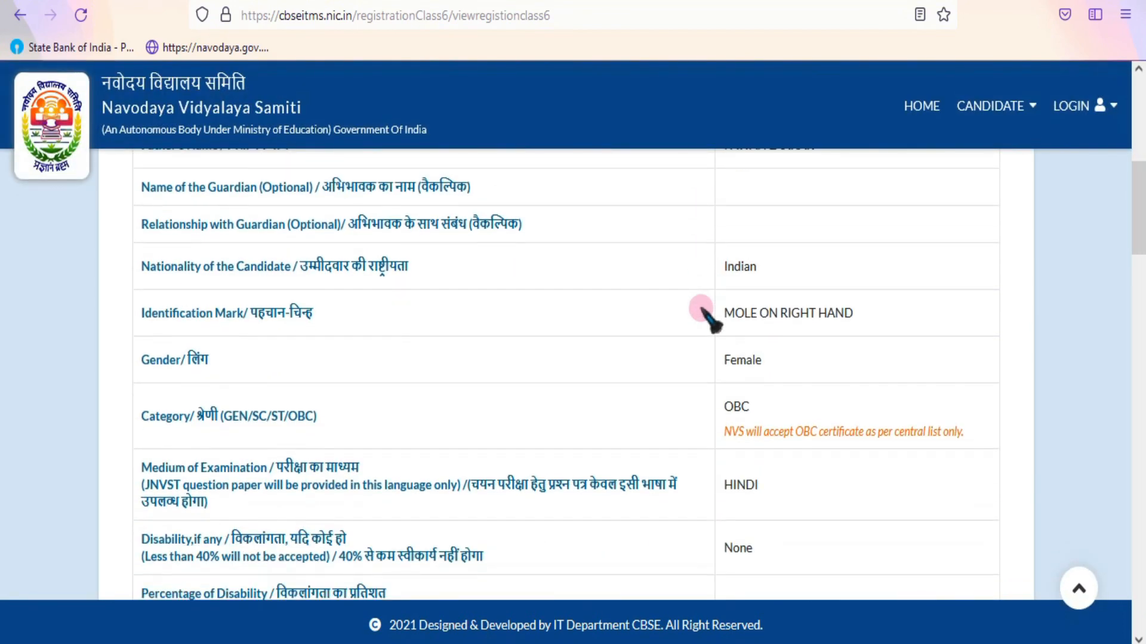
scroll(704, 316, down, 6)
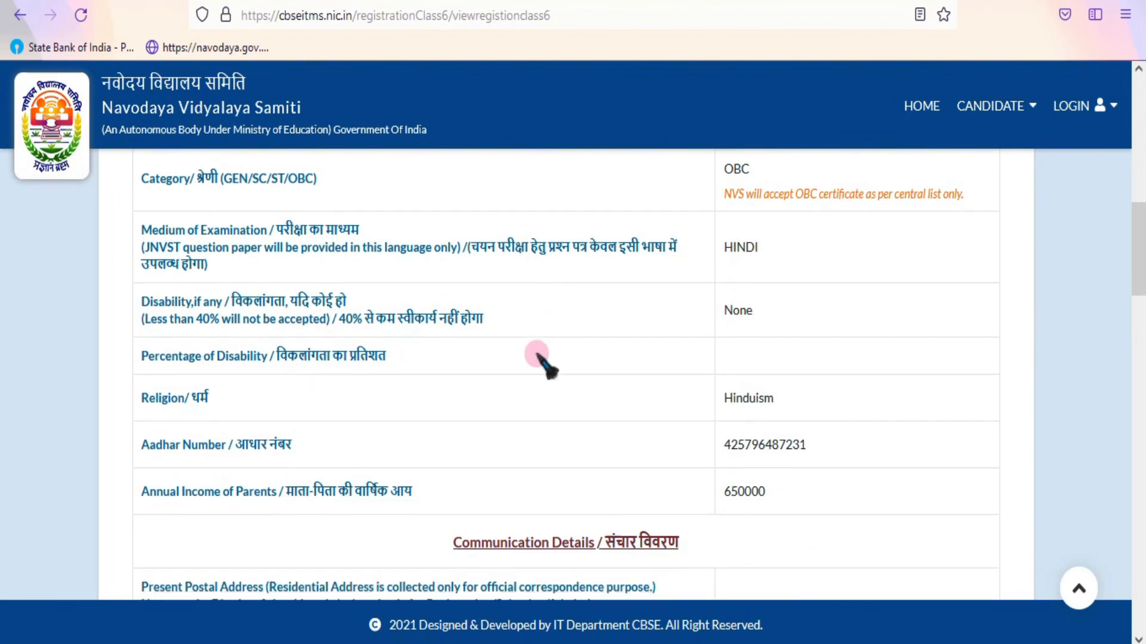
Review the preview's communication details, previous school details and undertaking, plus the uploaded photo, signatures and certificate.
scroll(544, 363, down, 4)
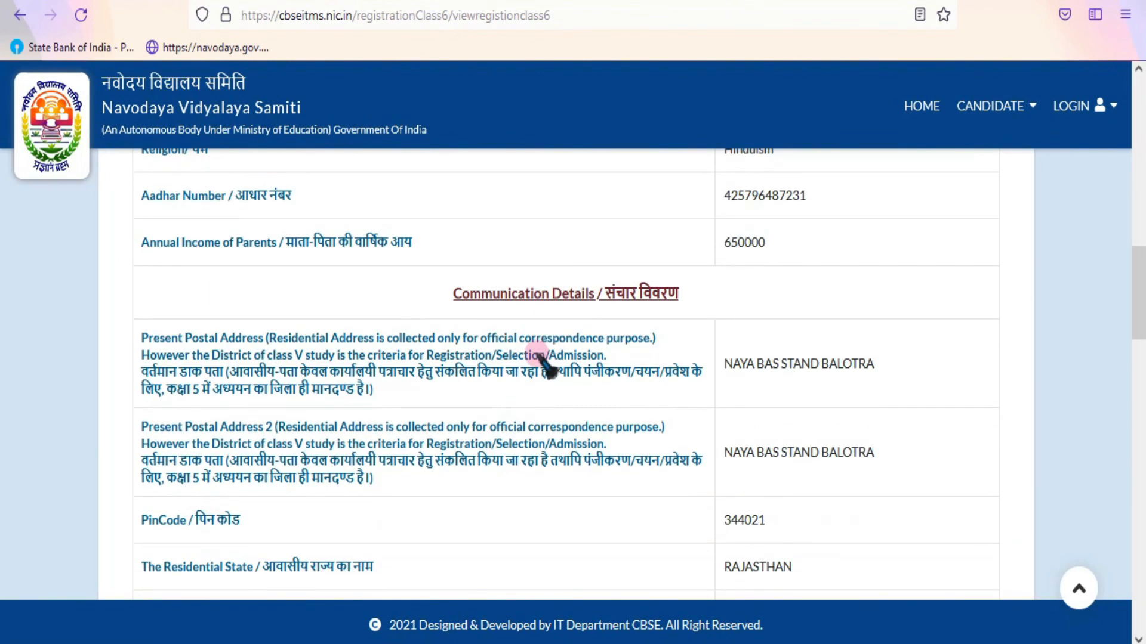
scroll(544, 362, down, 8)
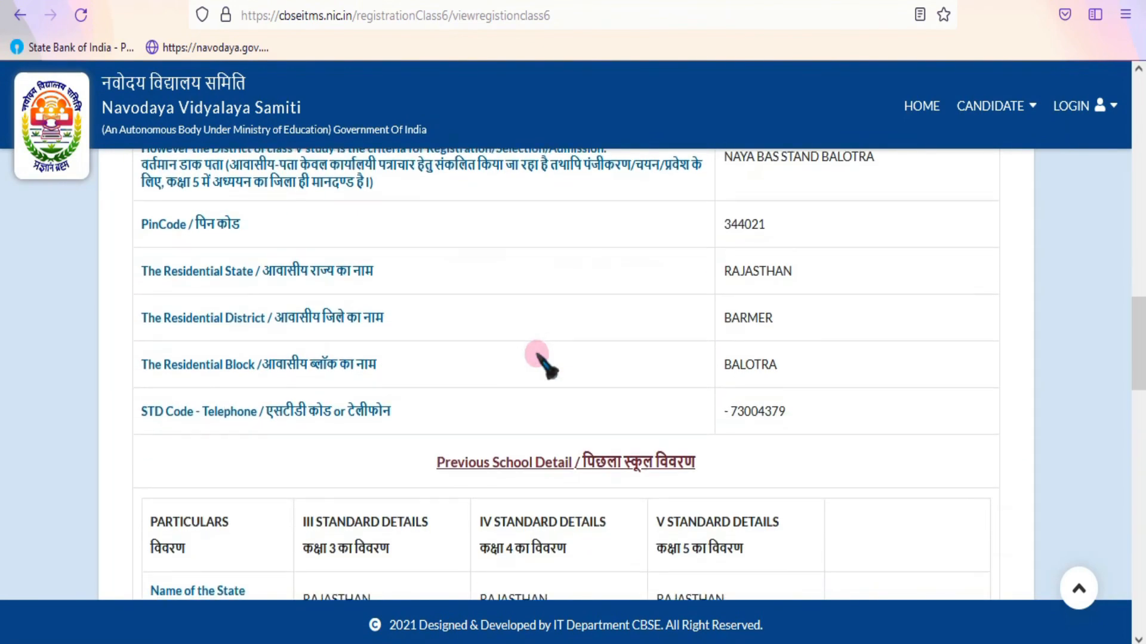
scroll(544, 363, down, 6)
scroll(593, 327, down, 6)
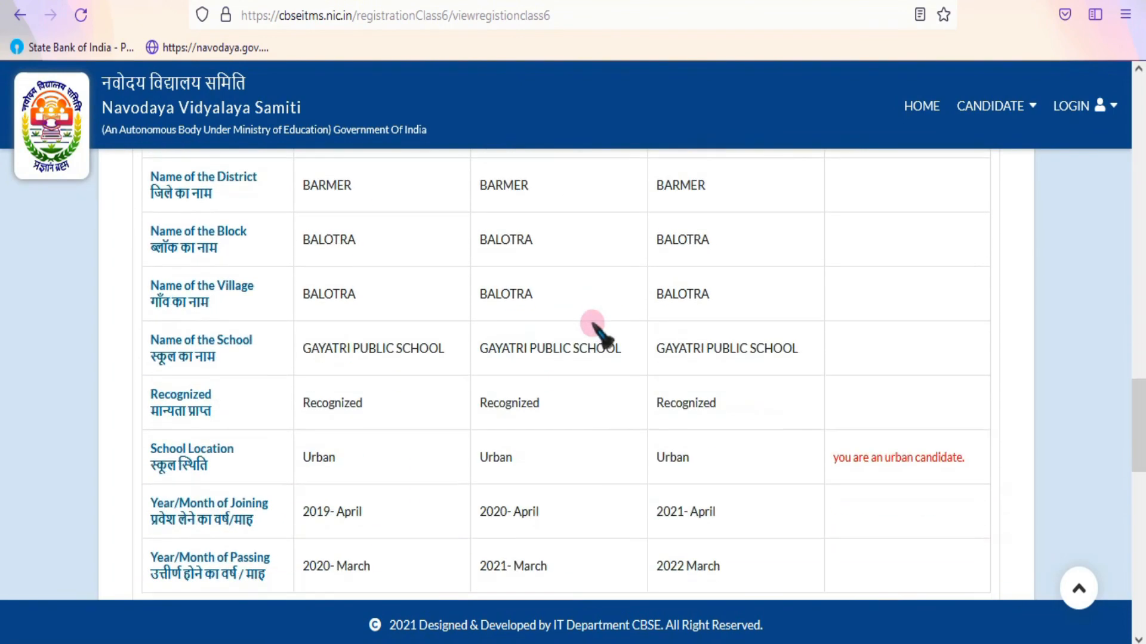
scroll(597, 334, down, 4)
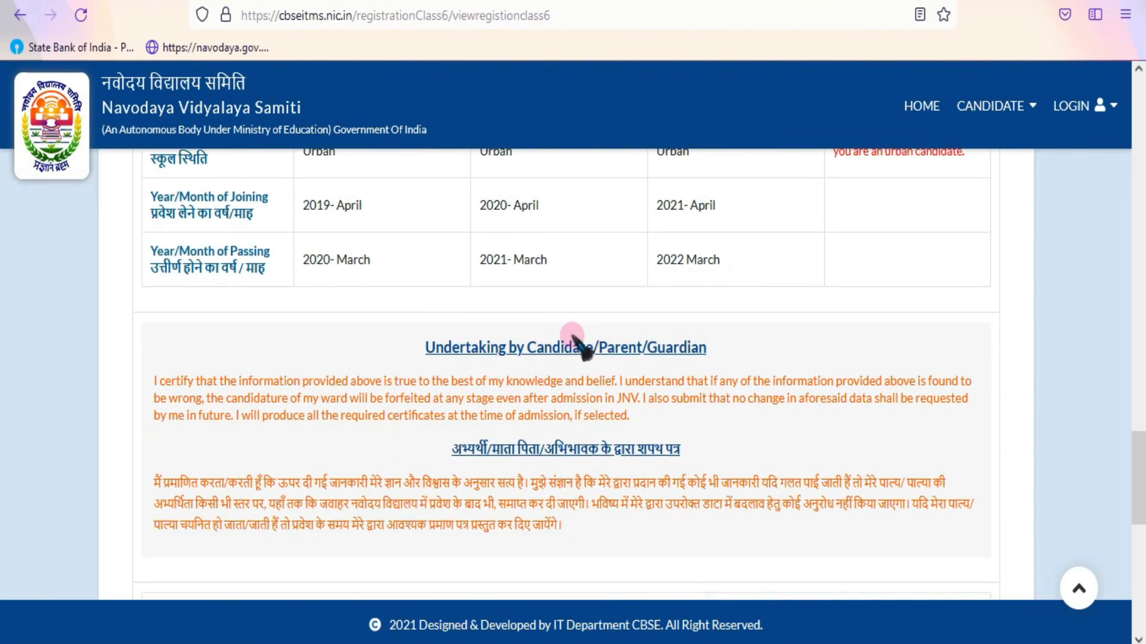
scroll(578, 345, down, 6)
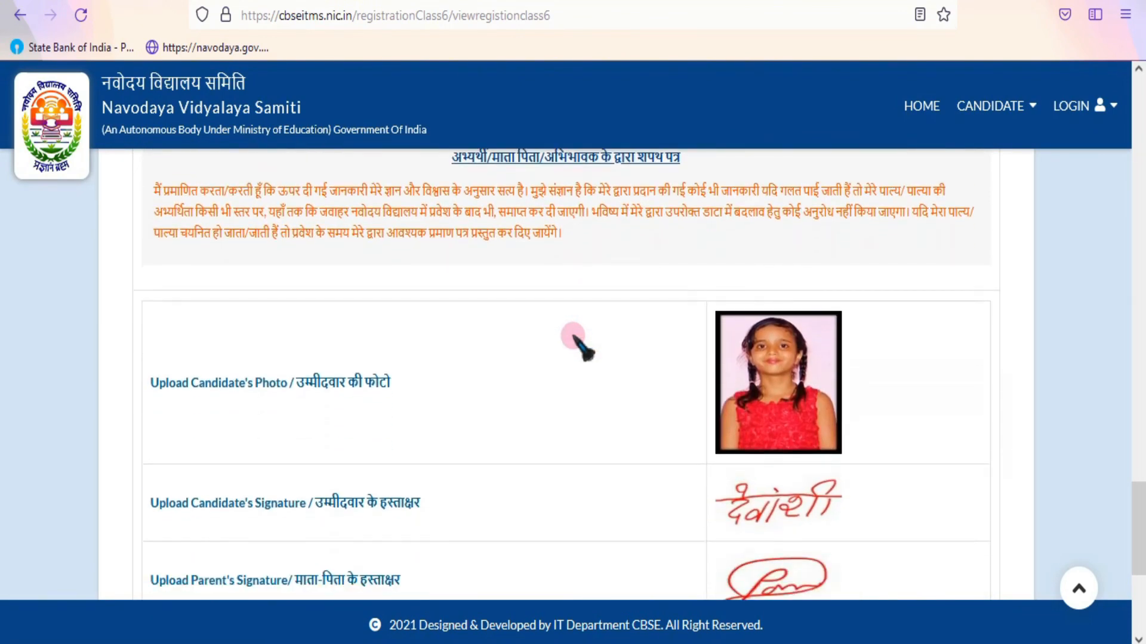
scroll(578, 345, down, 4)
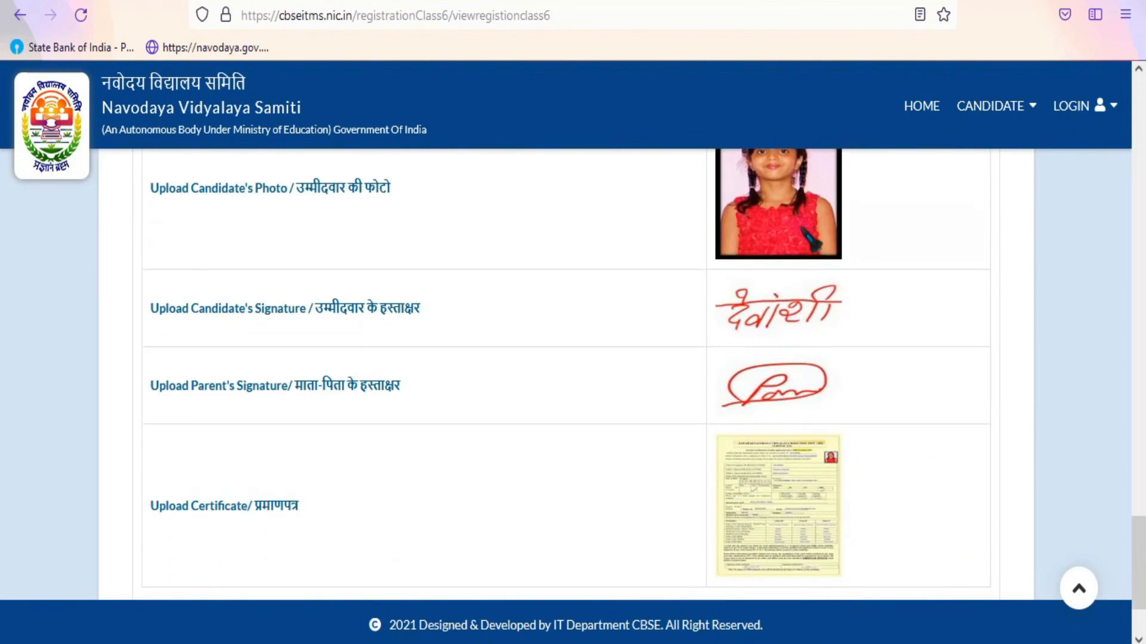
click(445, 242)
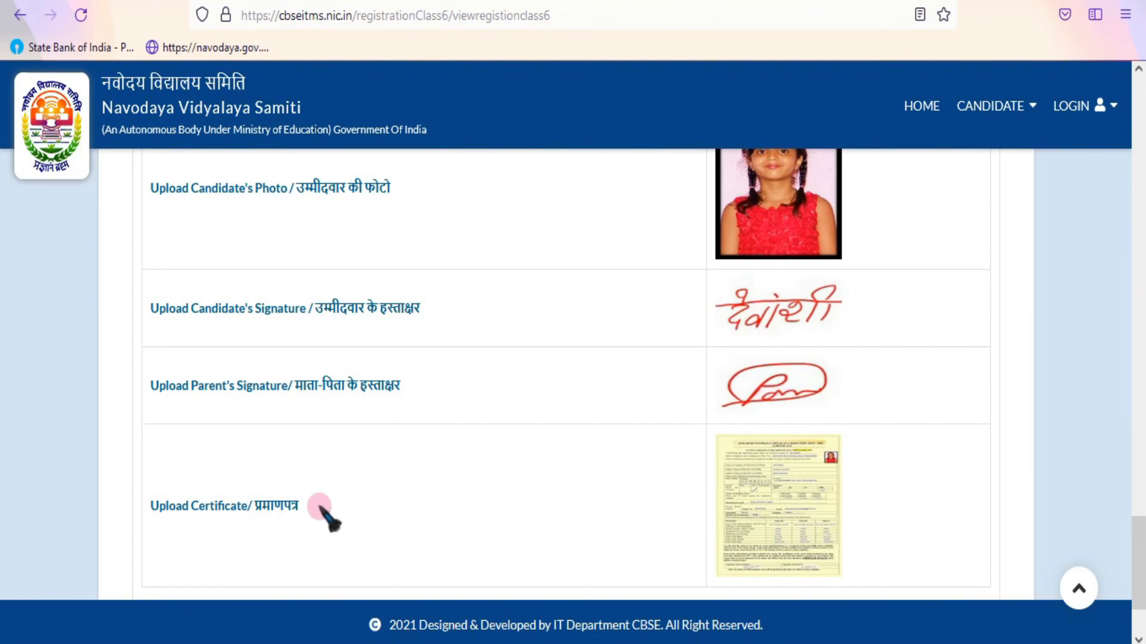
scroll(853, 480, down, 2)
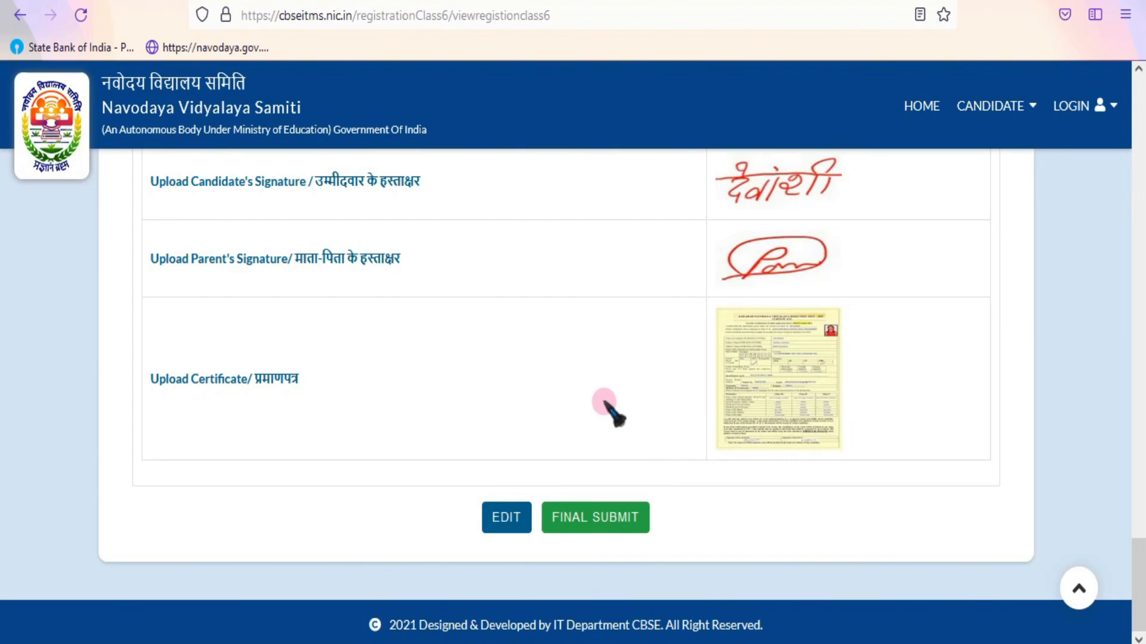
Recheck the whole registration preview from the first entry through to the edit and final submission options.
scroll(606, 404, up, 15)
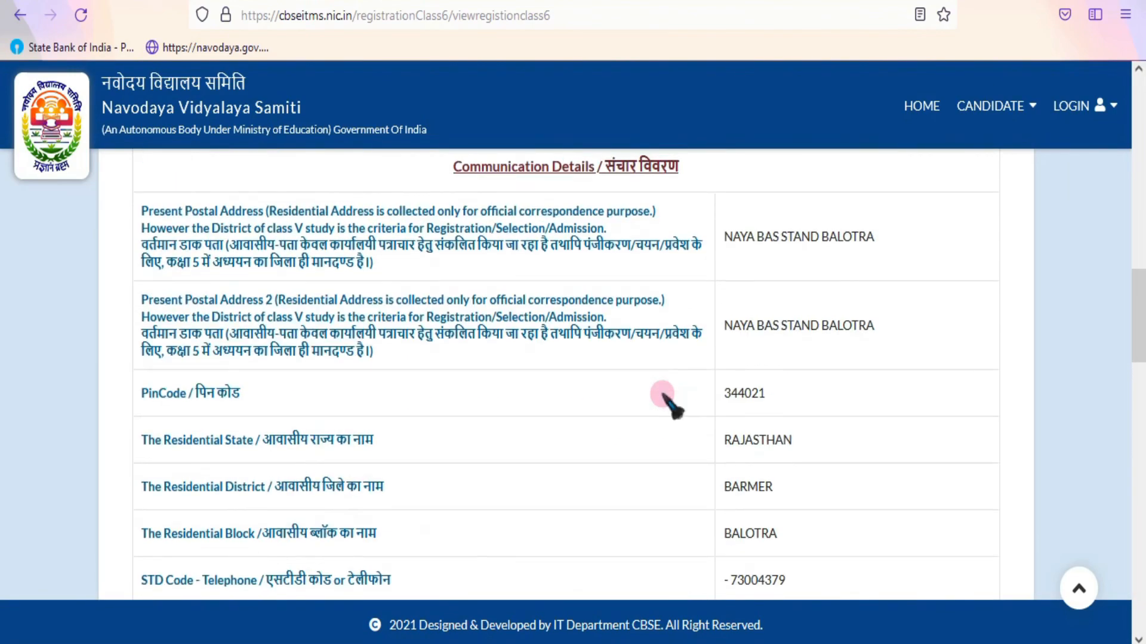
scroll(669, 401, up, 5)
scroll(669, 401, up, 4)
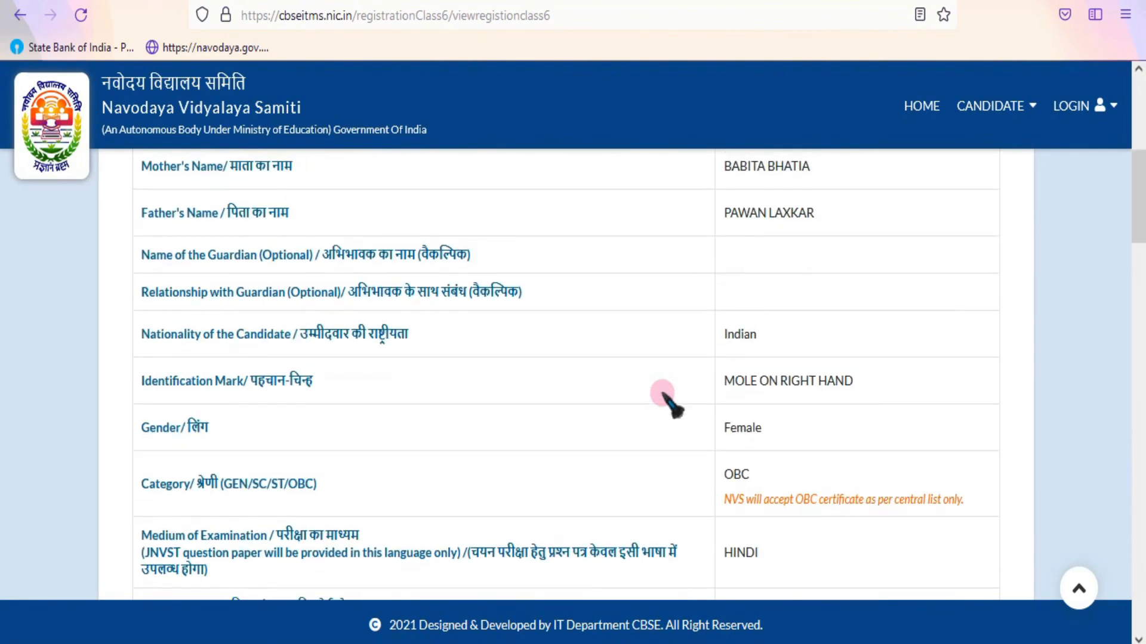
scroll(669, 401, up, 4)
scroll(668, 401, up, 3)
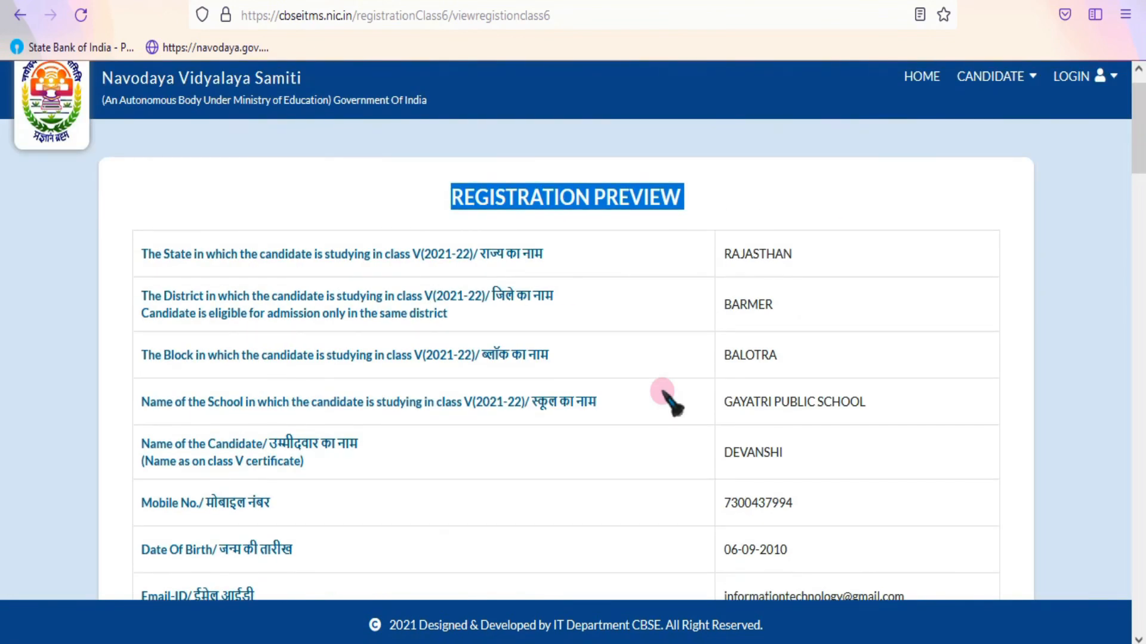
scroll(668, 401, down, 4)
scroll(668, 401, down, 5)
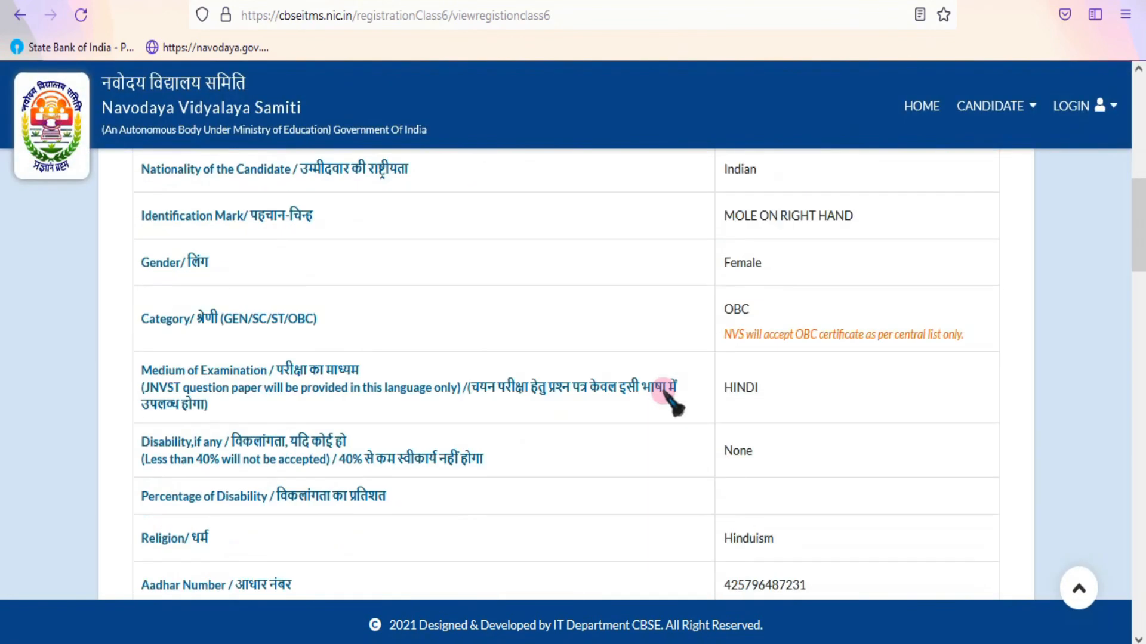
scroll(663, 392, down, 20)
scroll(692, 469, down, 1)
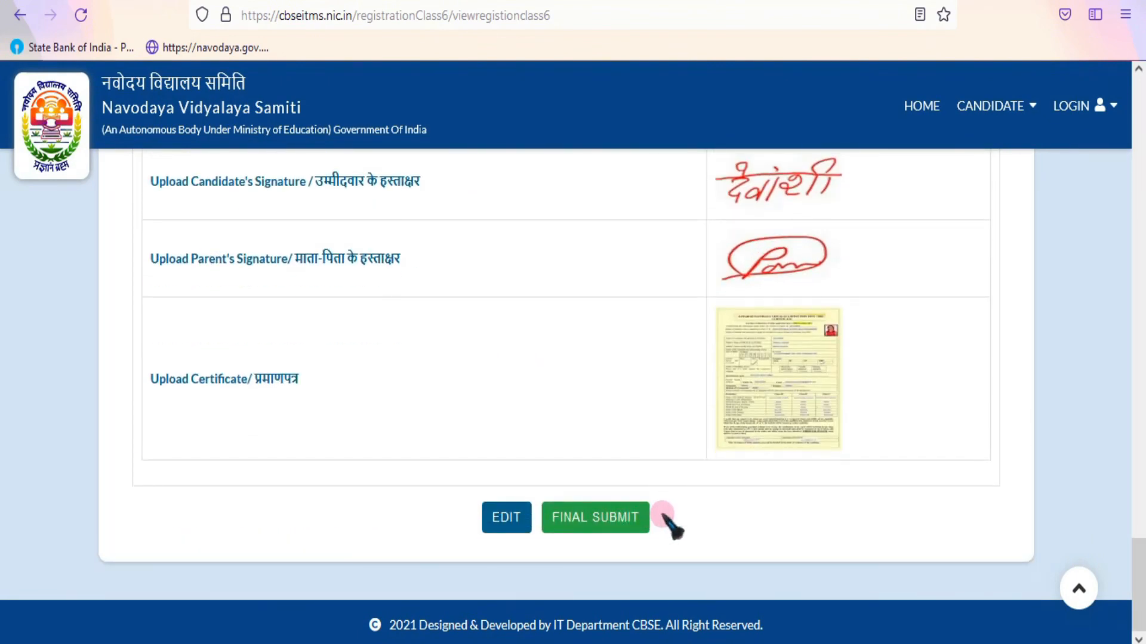